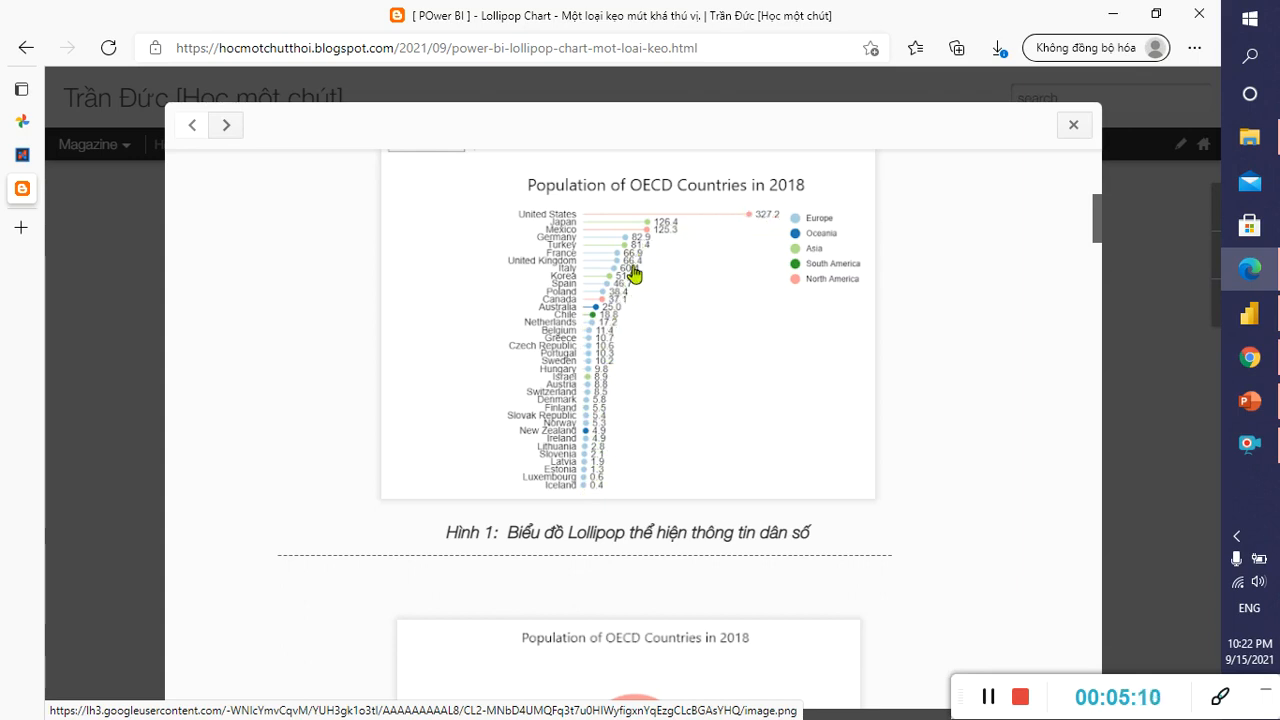
Examine the lollipop, bubble and two-year comparison charts in the blog article to compare how they present the country data.
scroll(605, 415, "down", 1)
scroll(608, 346, "down", 1)
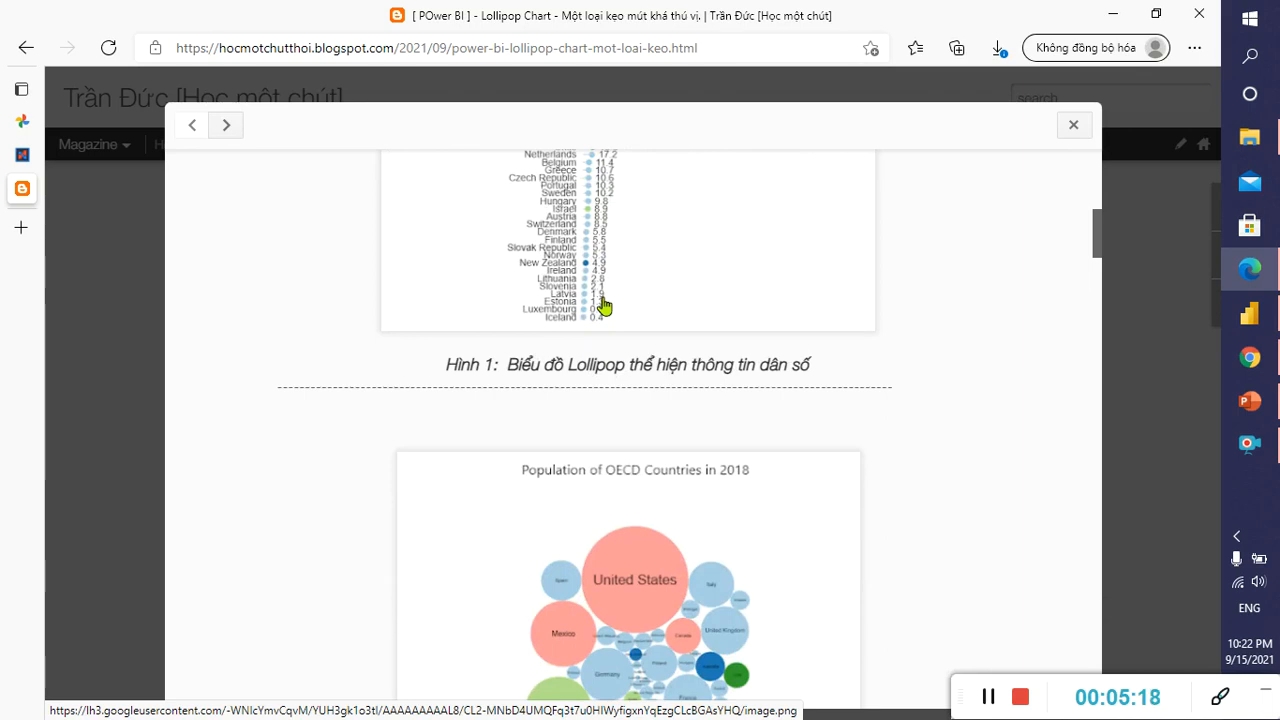
scroll(606, 304, "up", 2)
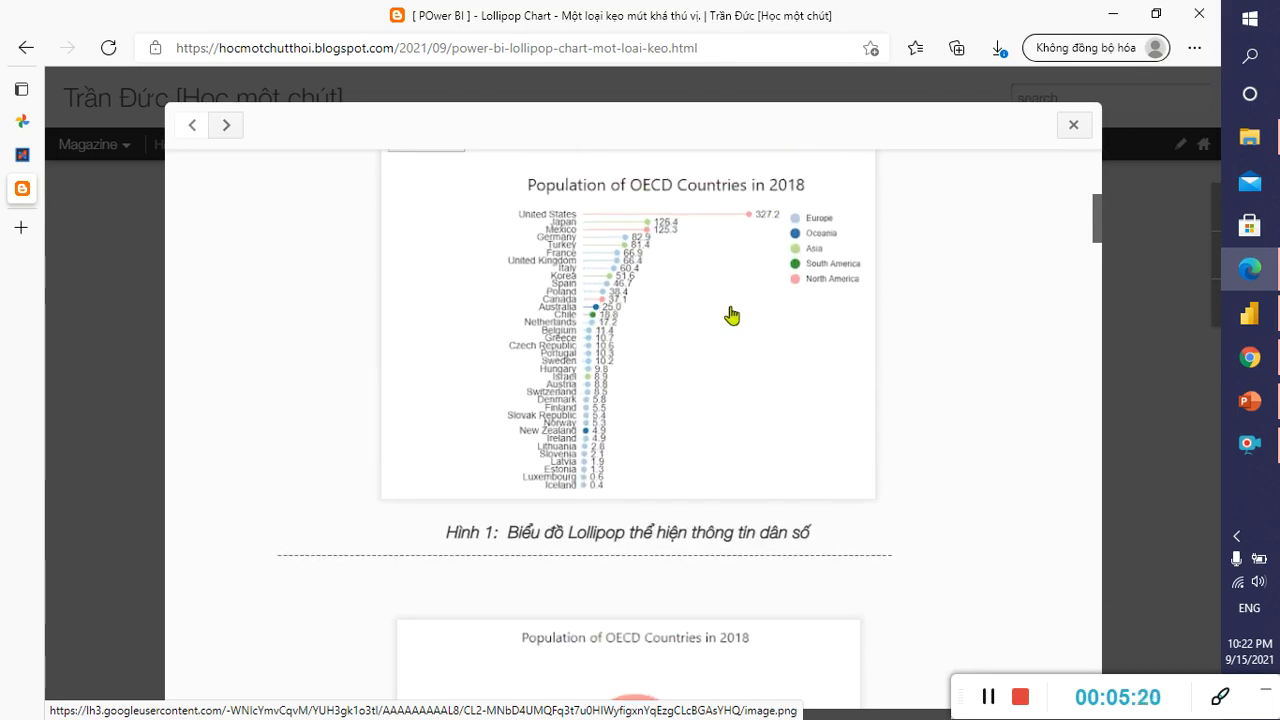
scroll(680, 390, "down", 6)
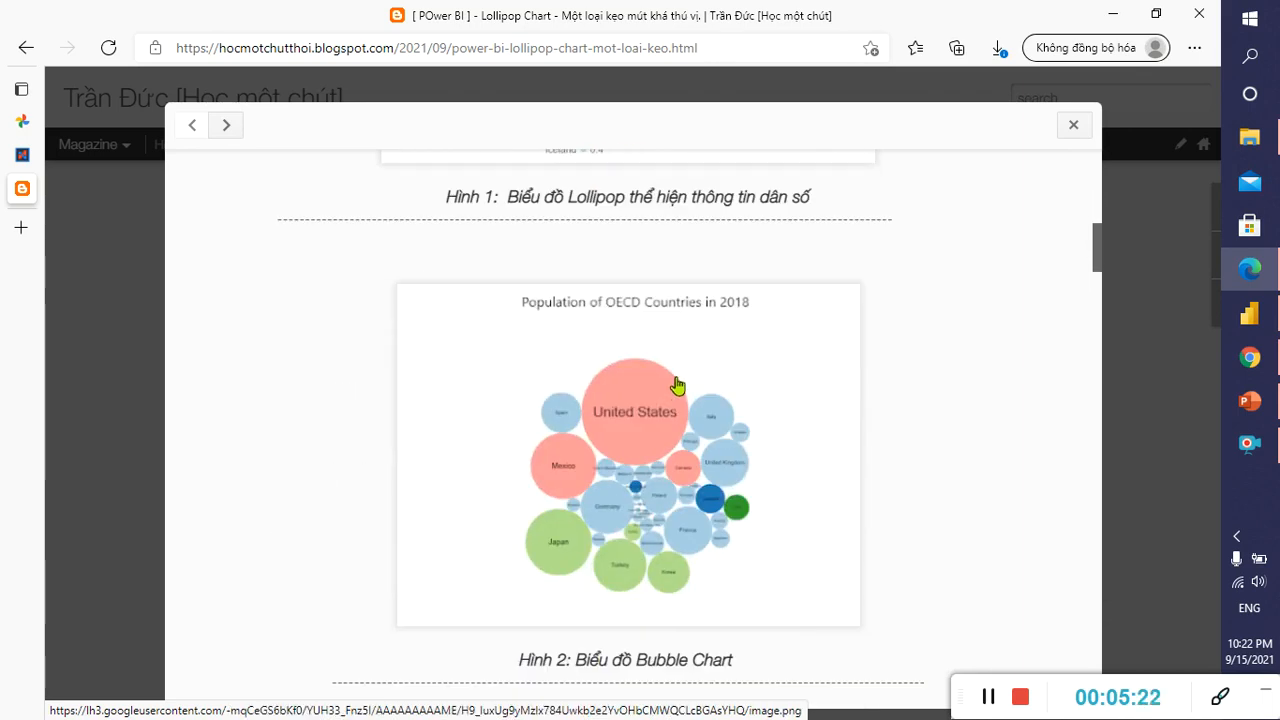
scroll(673, 374, "down", 3)
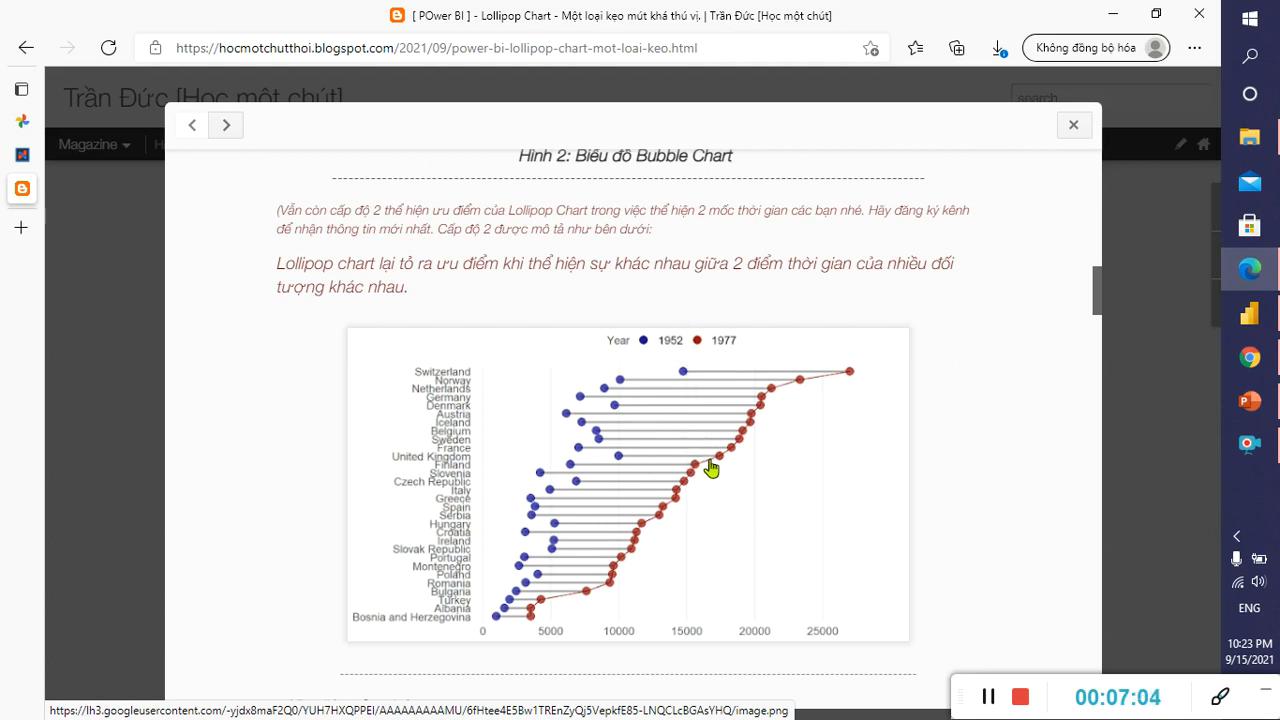
scroll(714, 463, "up", 9)
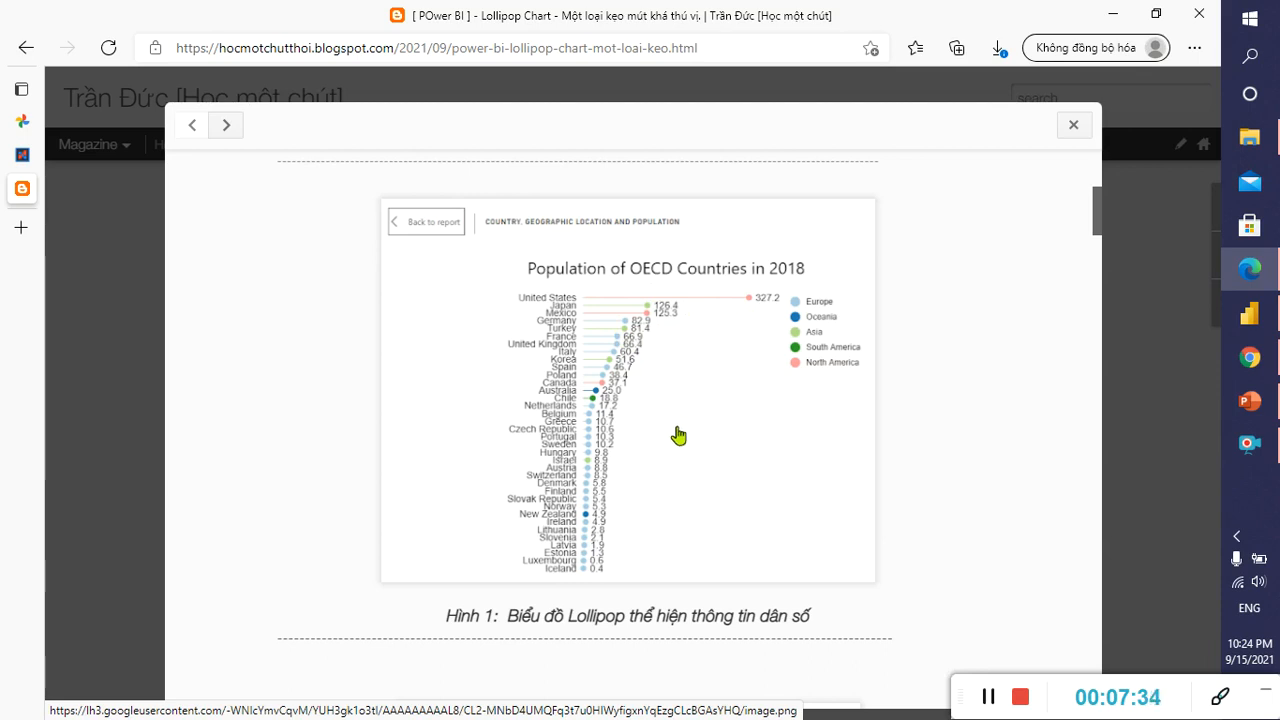
scroll(679, 435, "down", 9)
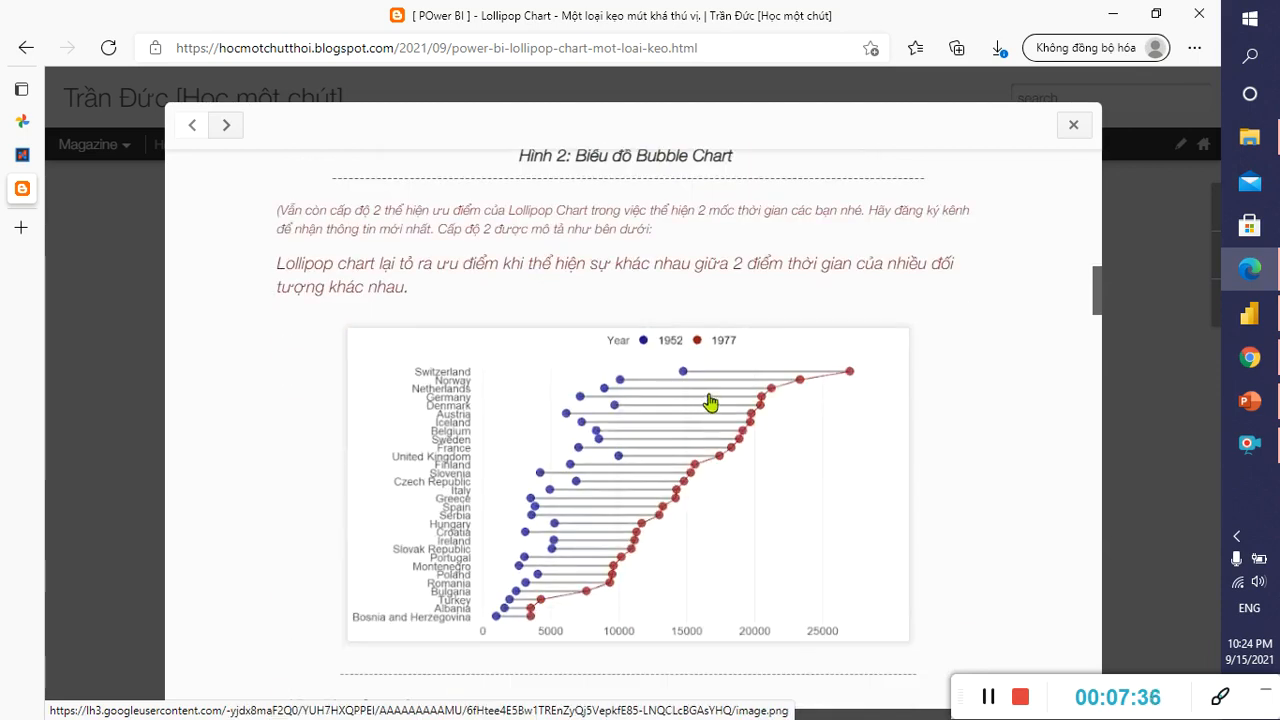
scroll(709, 402, "down", 3)
scroll(666, 329, "up", 6)
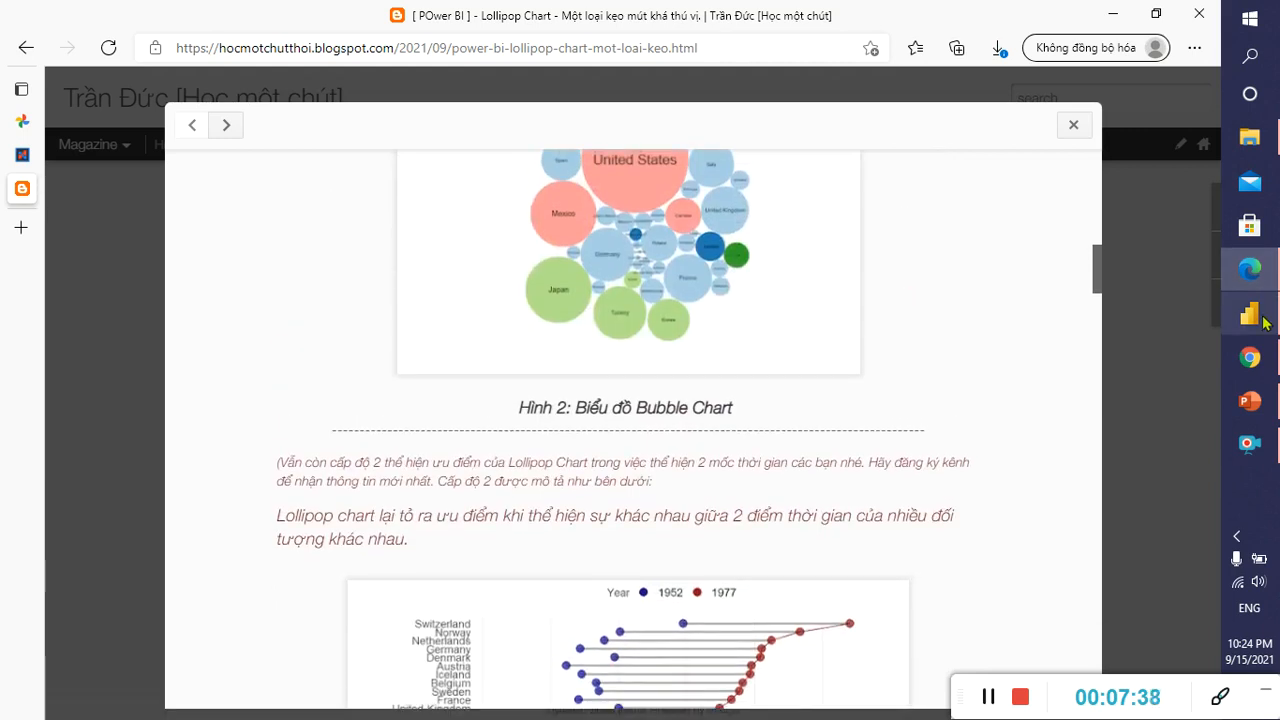
Switch to the Chartculator report in Power BI Desktop and open the blank Page 1.
left_click(1263, 320)
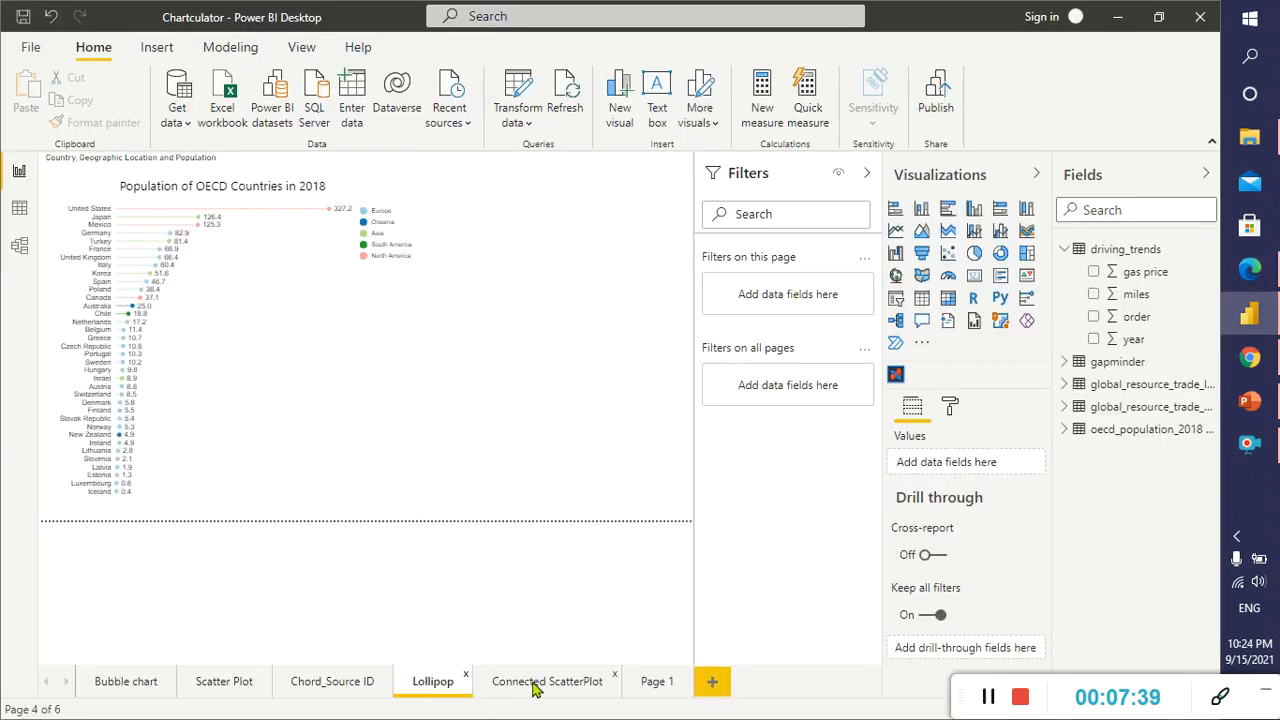
left_click(662, 688)
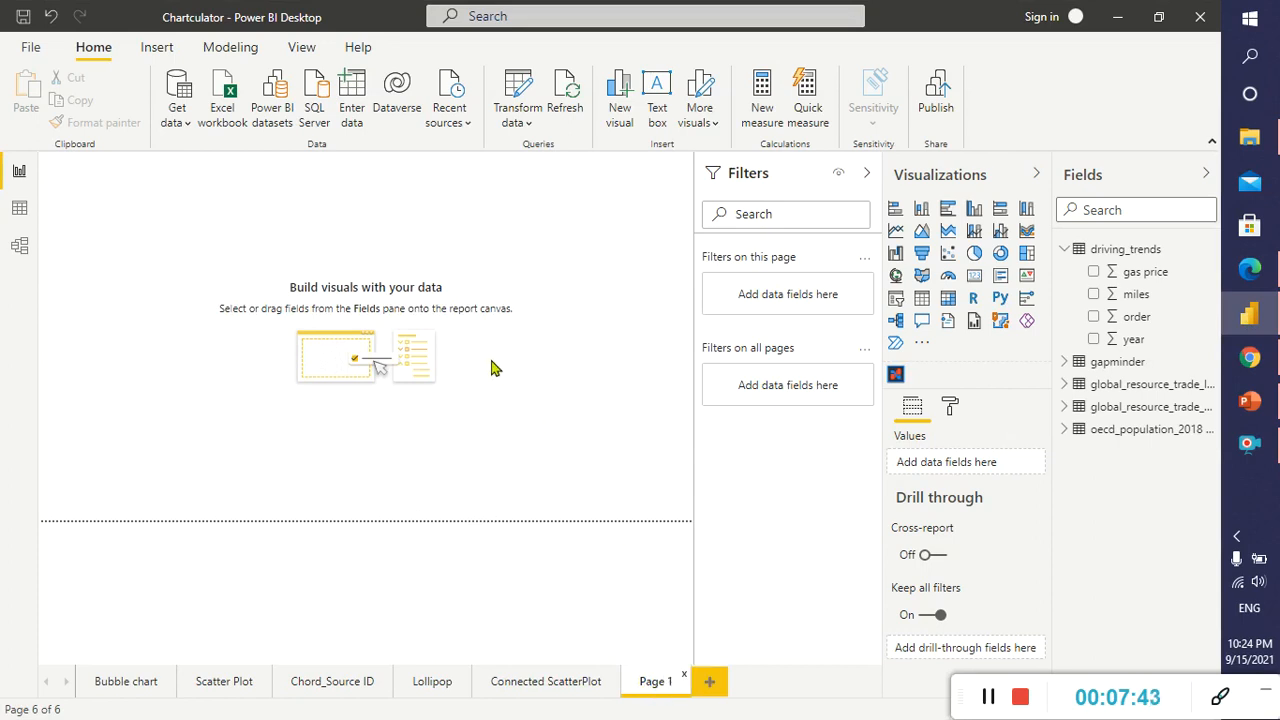
left_click(527, 193)
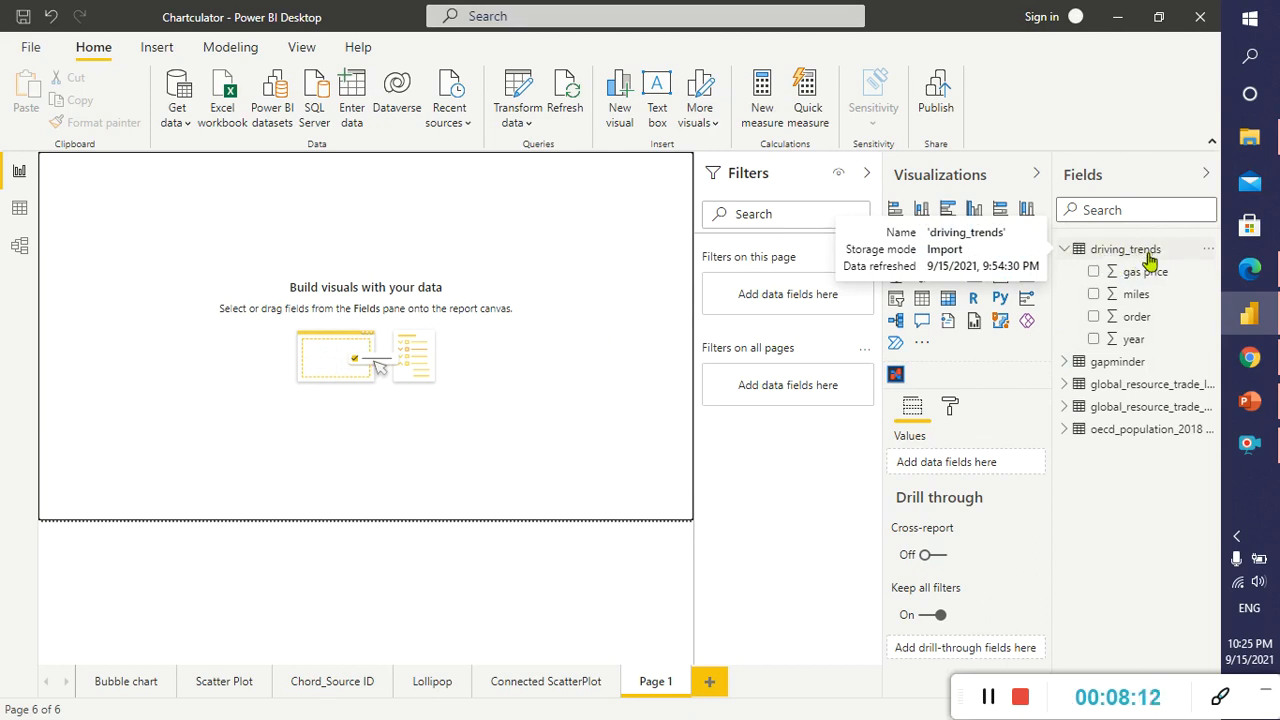
Switch to the Charticulator website in the browser and look through its chart templates for the Lollipop Chart template.
left_click(1250, 268)
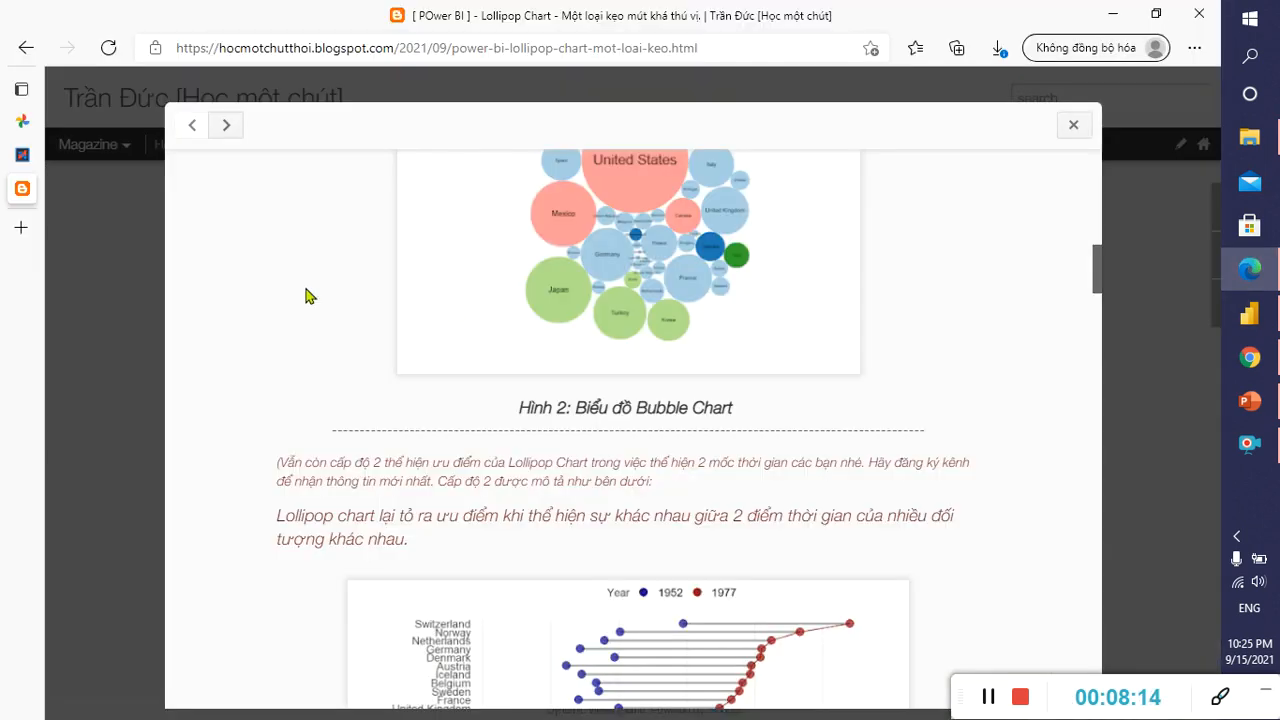
left_click(20, 156)
scroll(866, 337, "up", 7)
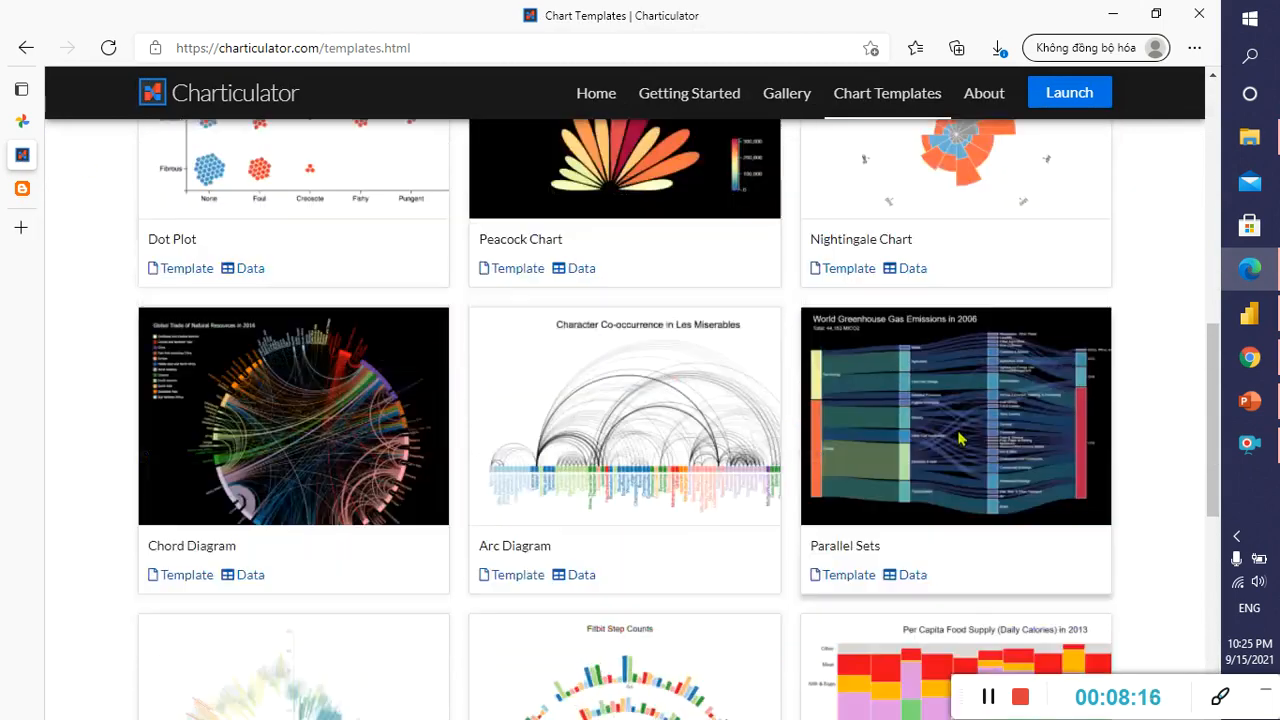
scroll(646, 474, "up", 7)
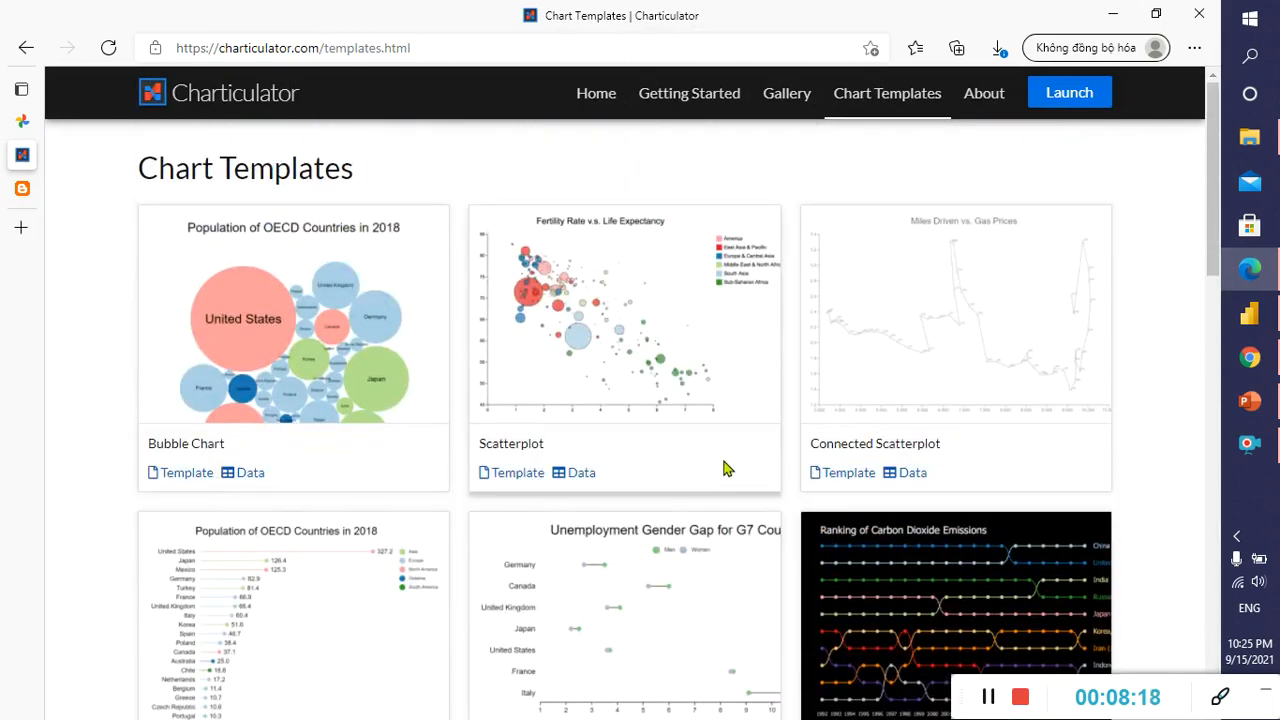
scroll(708, 490, "down", 4)
scroll(706, 492, "down", 9)
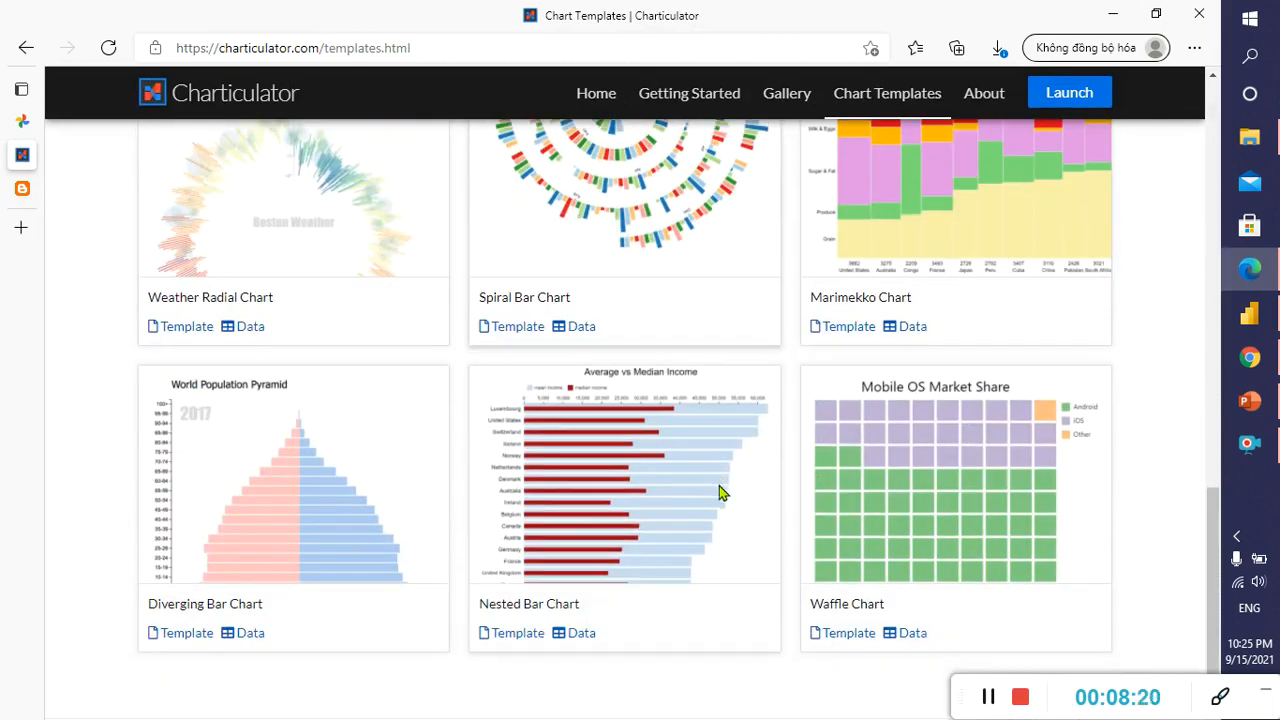
scroll(706, 496, "up", 4)
scroll(708, 496, "up", 8)
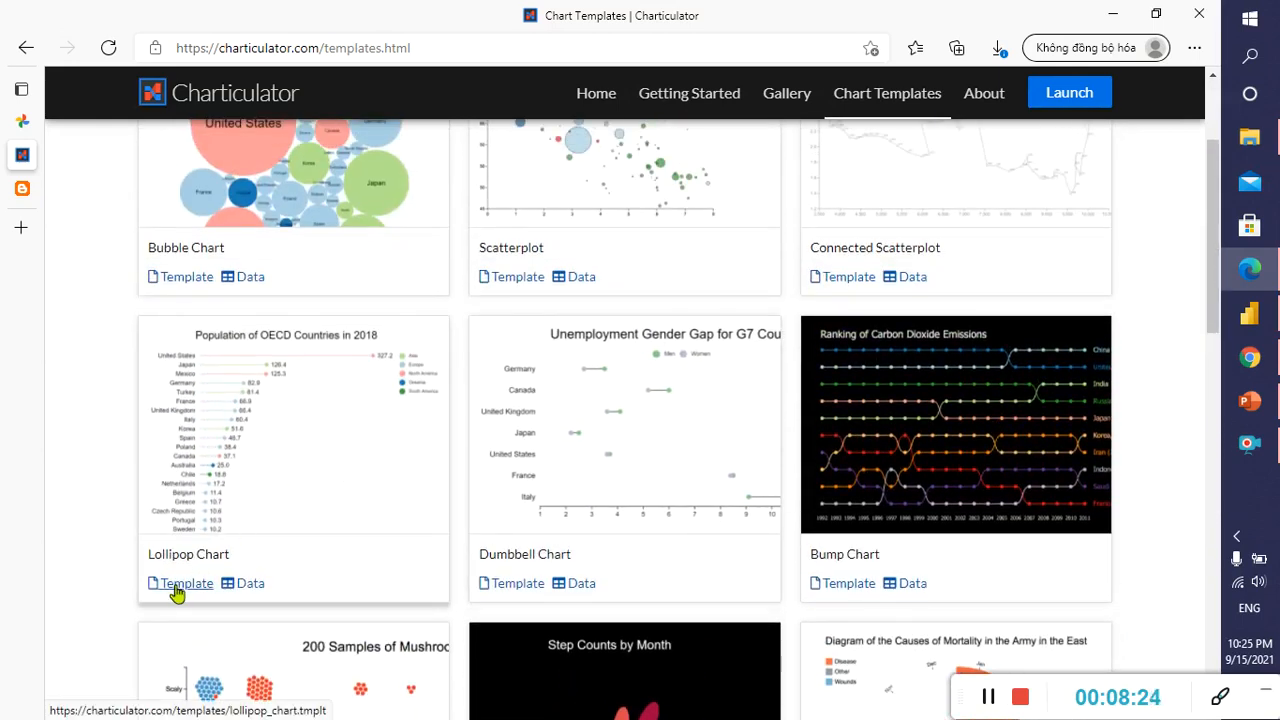
Back in Power BI Desktop, add a Microsoft Charticulator (Preview) visual across about half of Page 1 and open it for editing.
left_click(1249, 313)
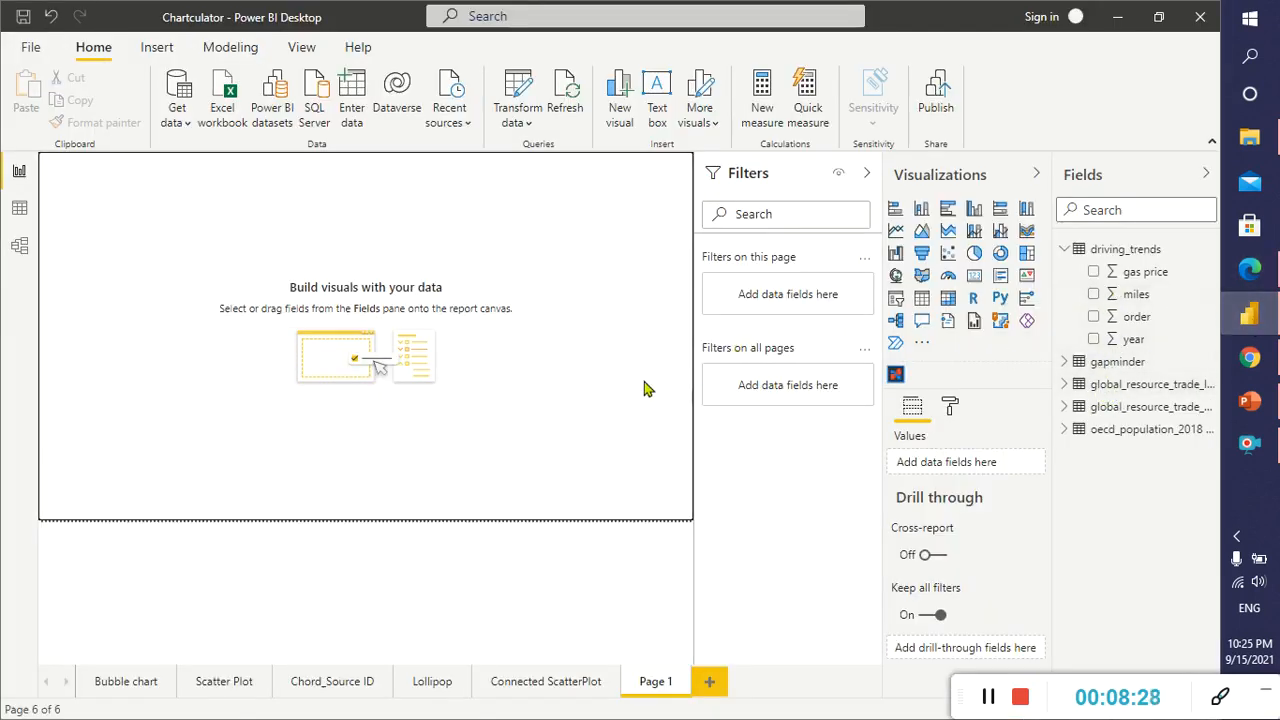
left_click(895, 374)
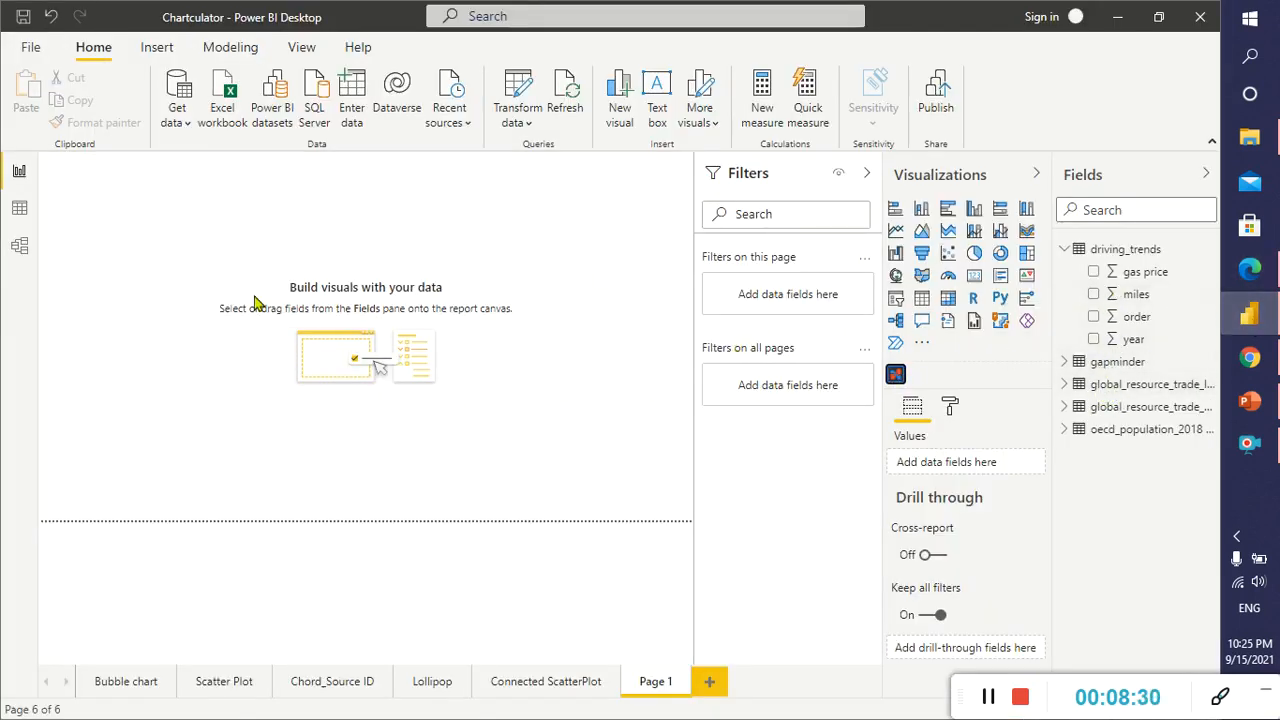
left_click_drag(184, 296, 374, 514)
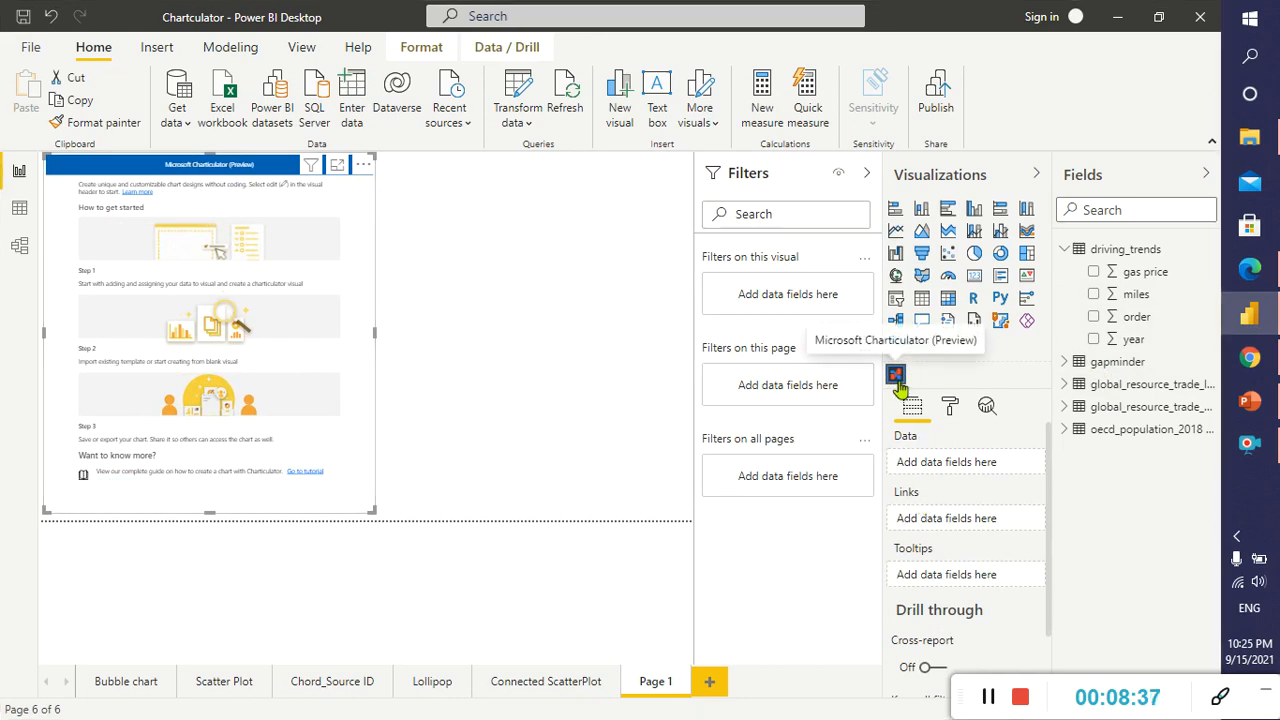
left_click(363, 164)
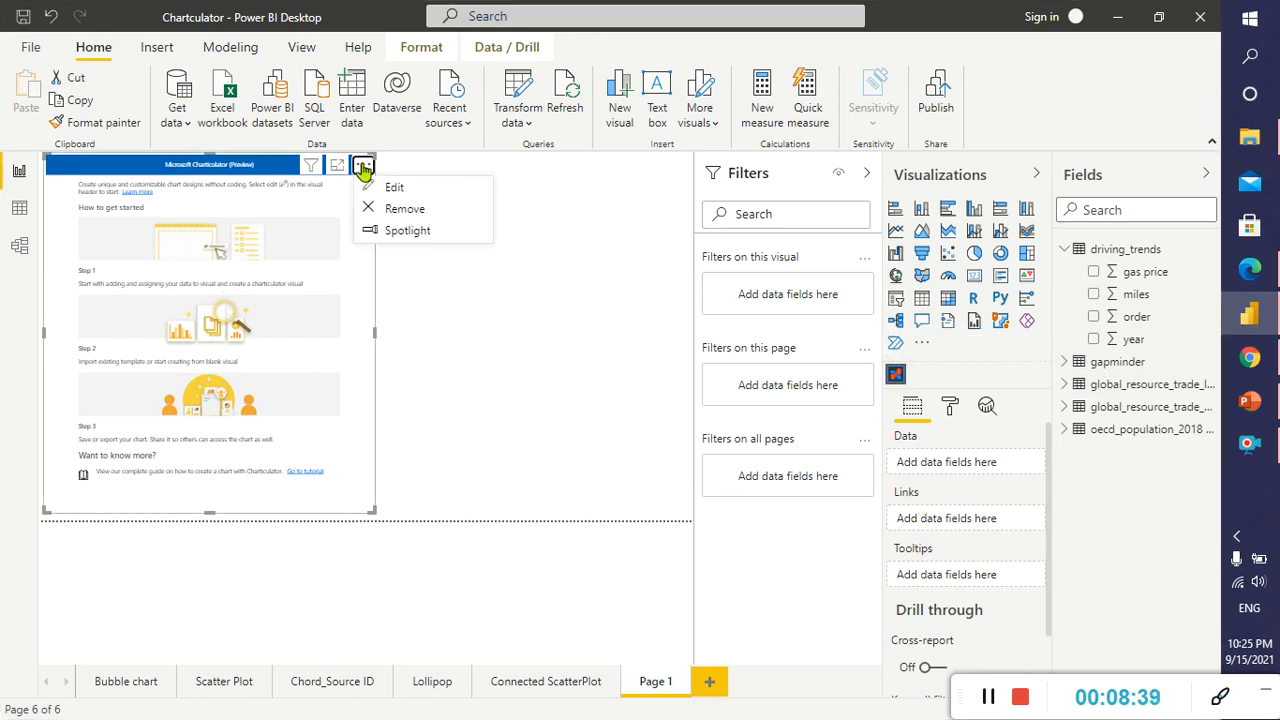
left_click(396, 189)
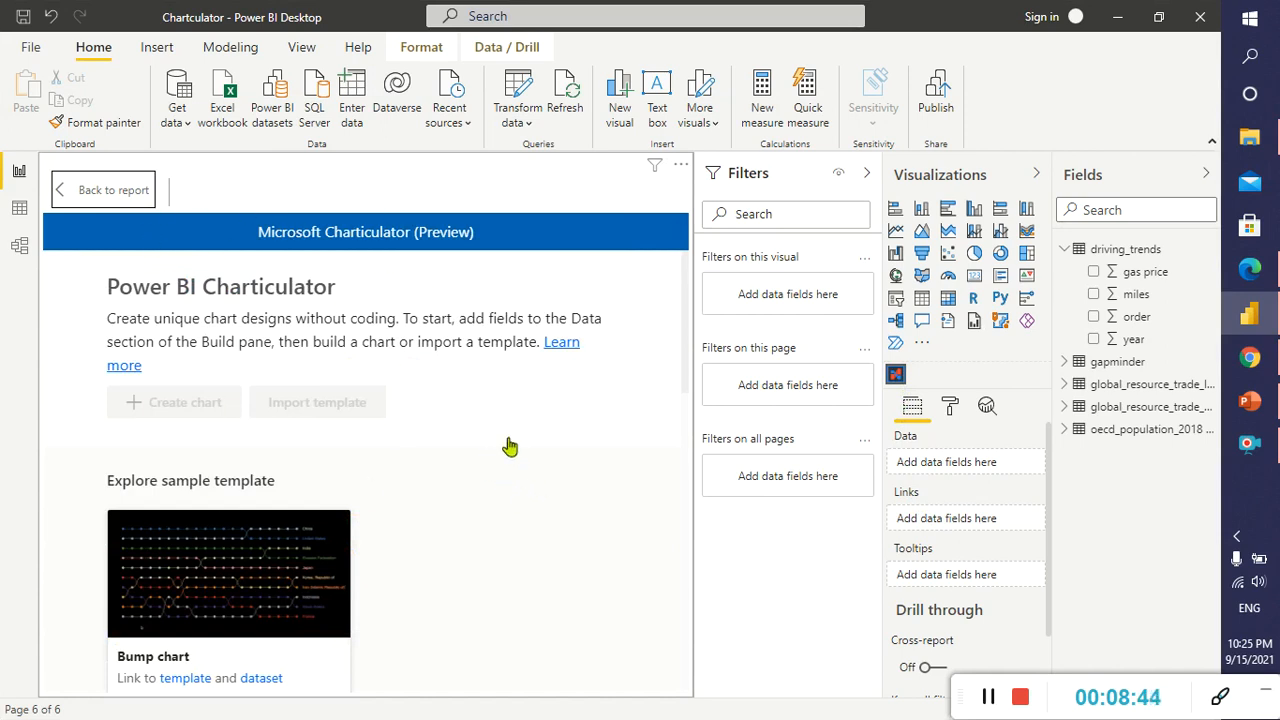
Add the gas price, miles, order and year fields from the driving_trends table to the Charticulator visual.
left_click(1094, 272)
left_click(1095, 295)
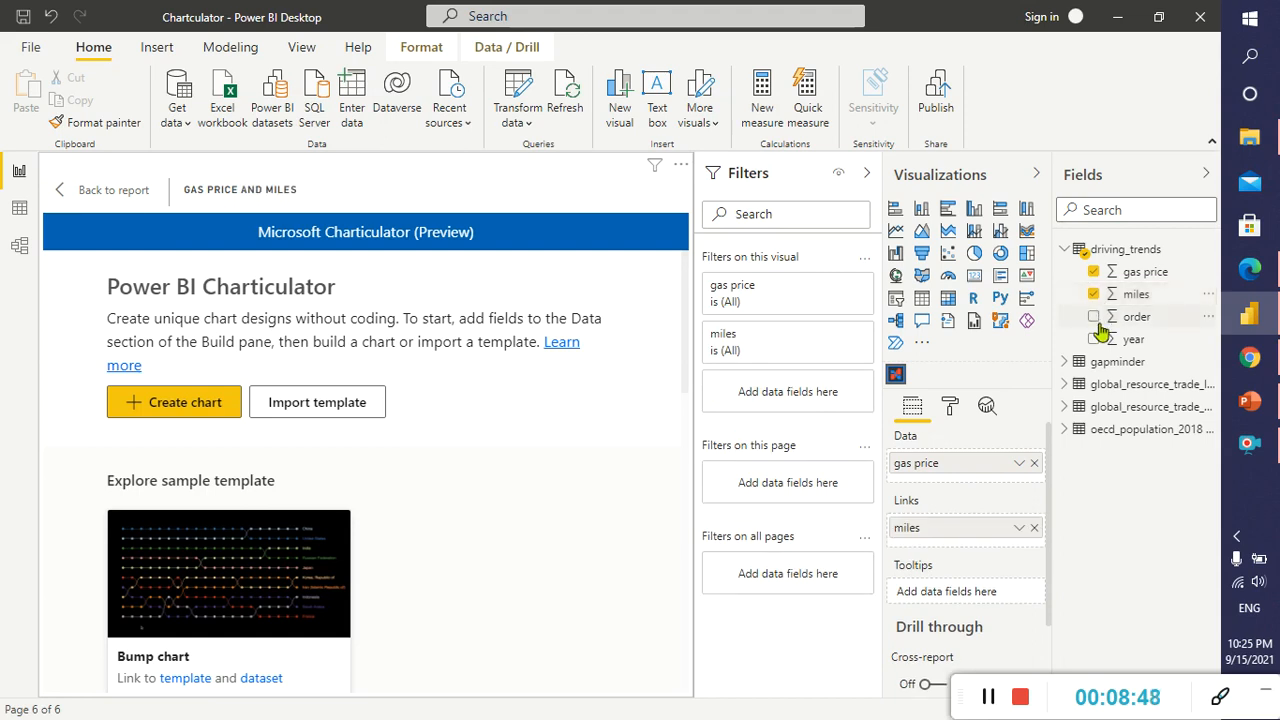
left_click(1094, 317)
left_click(1094, 339)
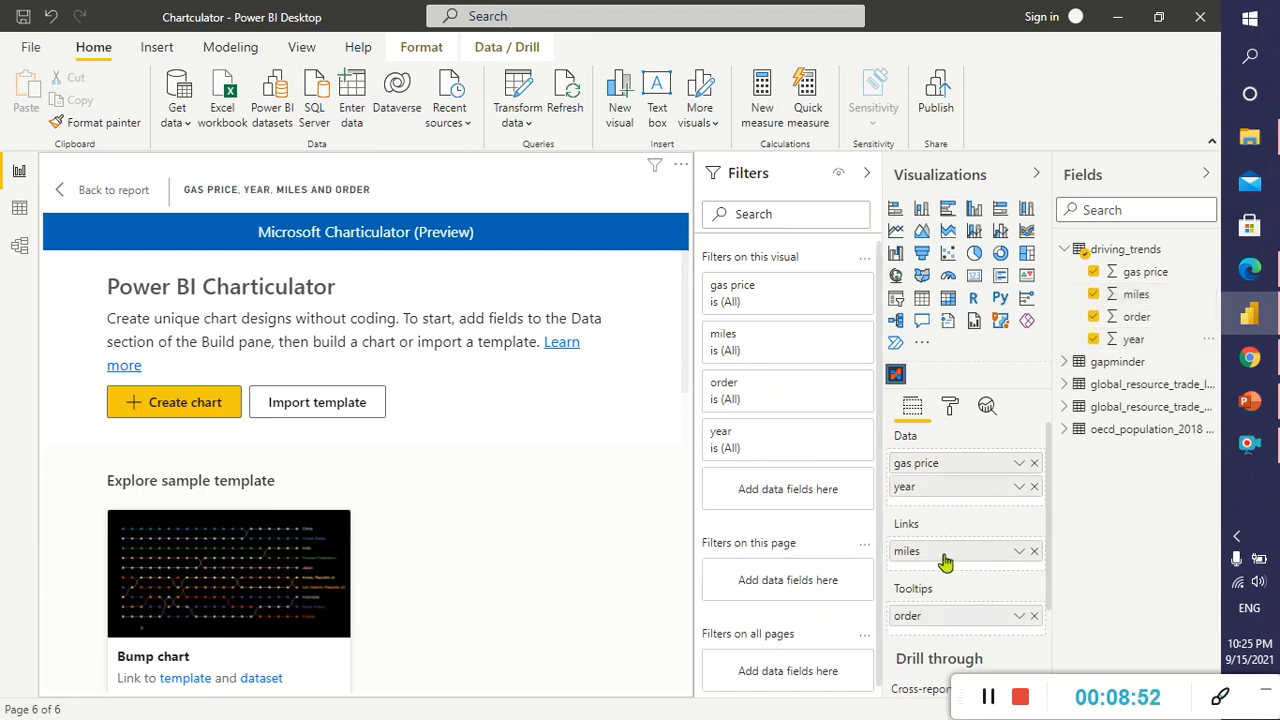
mouse_move(947, 547)
left_mouse_down()
mouse_move(954, 500)
mouse_move(947, 556)
left_mouse_up()
Import the lollipop_chart.tmplt template from the Chartculator folder into the visual.
left_click(322, 410)
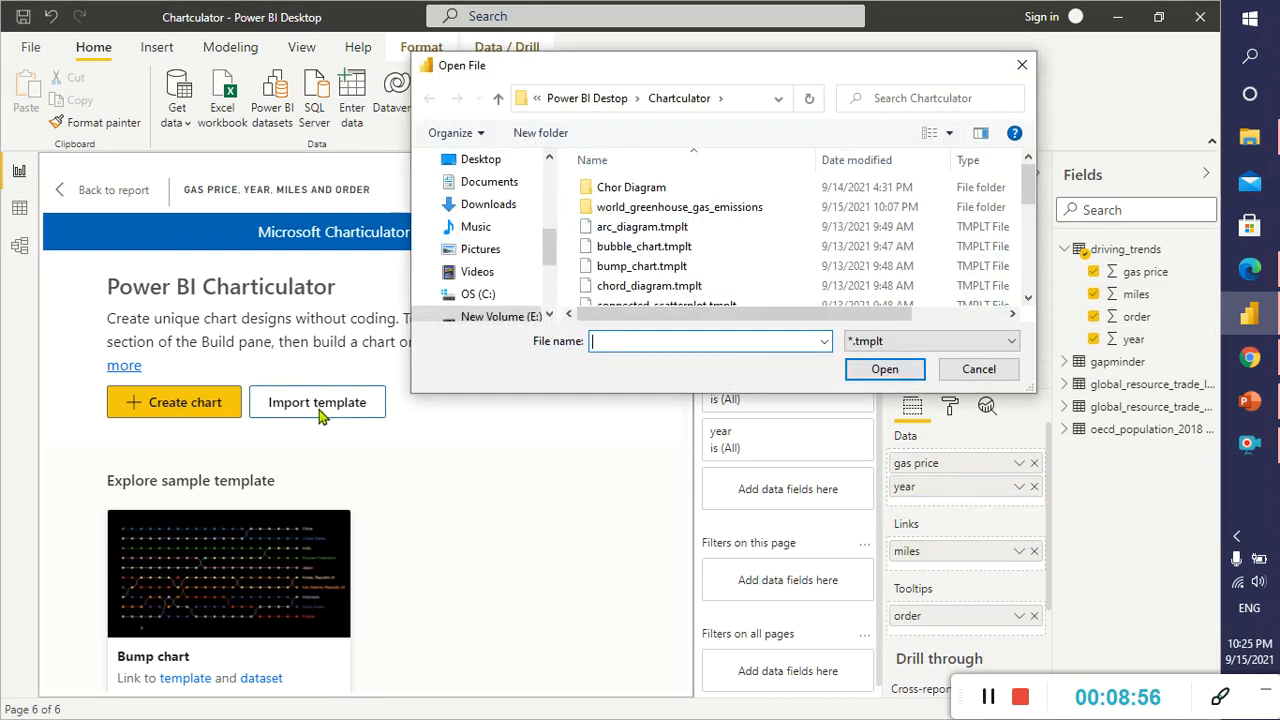
scroll(660, 268, "down", 1)
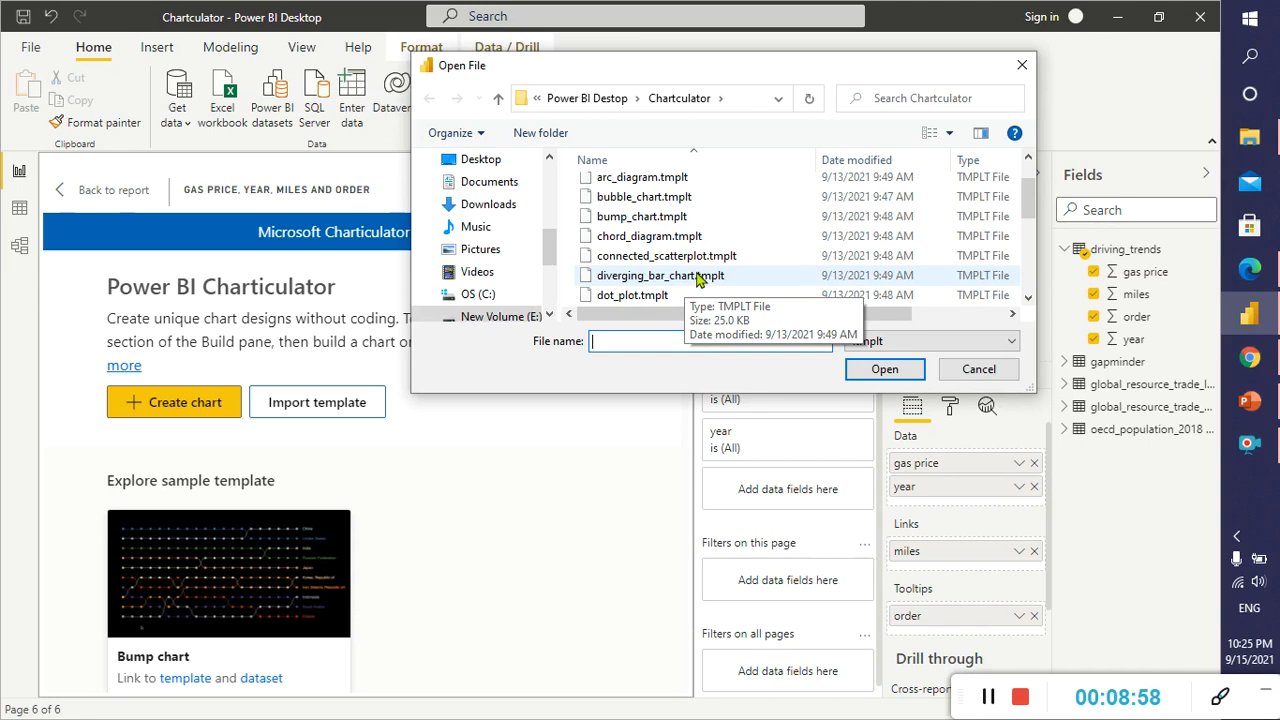
scroll(687, 258, "up", 1)
scroll(687, 258, "down", 2)
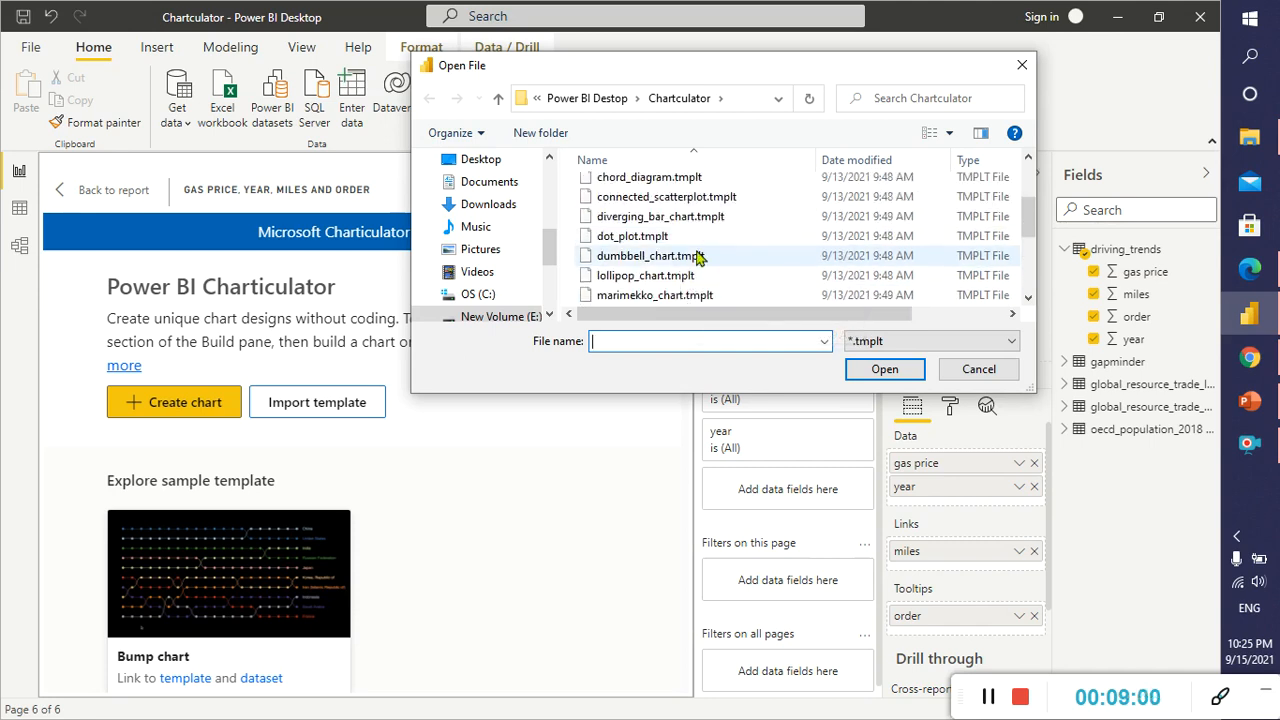
left_click(665, 278)
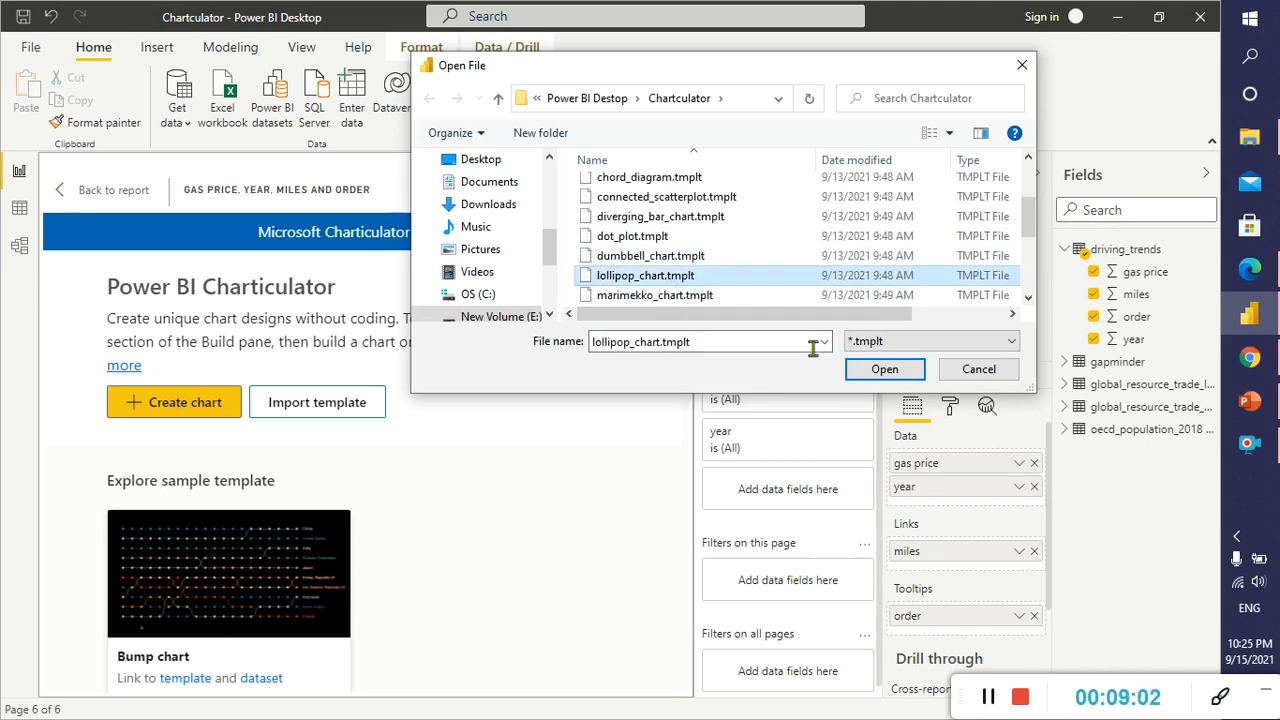
left_click(884, 369)
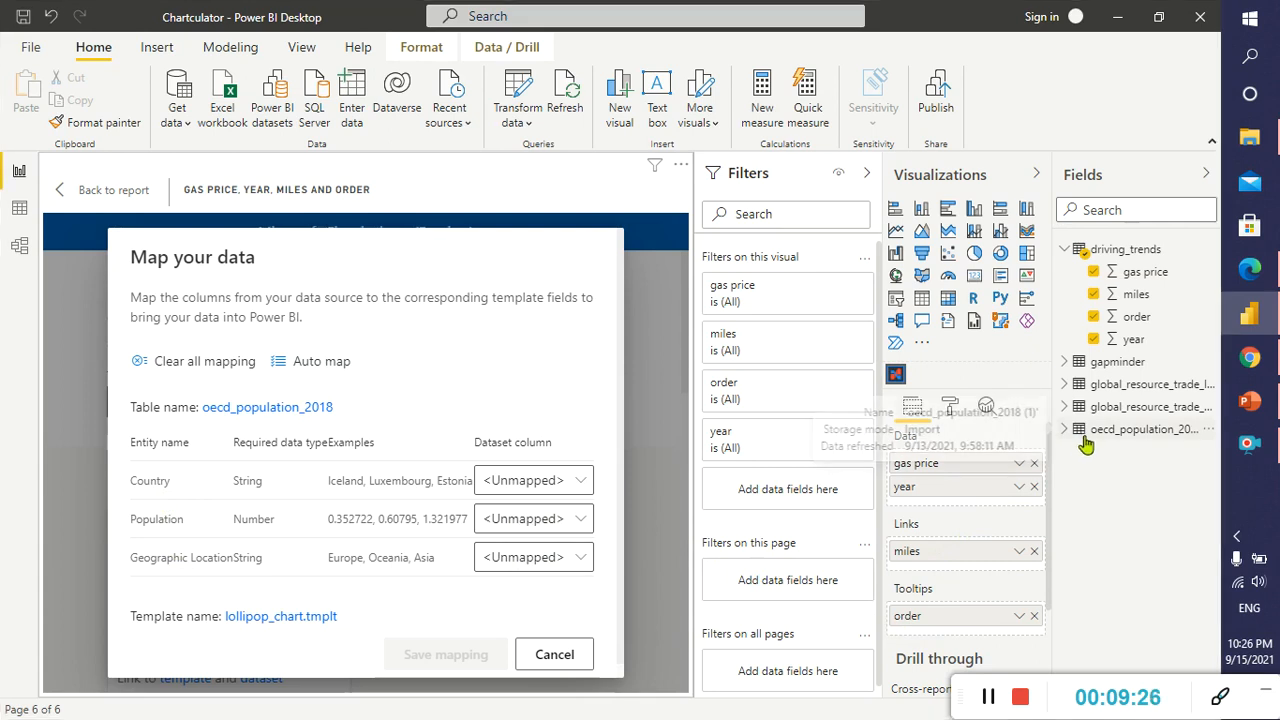
Remove the gas price, miles, order and year fields from the visual and collapse the driving_trends table.
left_click(1093, 272)
left_click(1093, 294)
left_click(1093, 316)
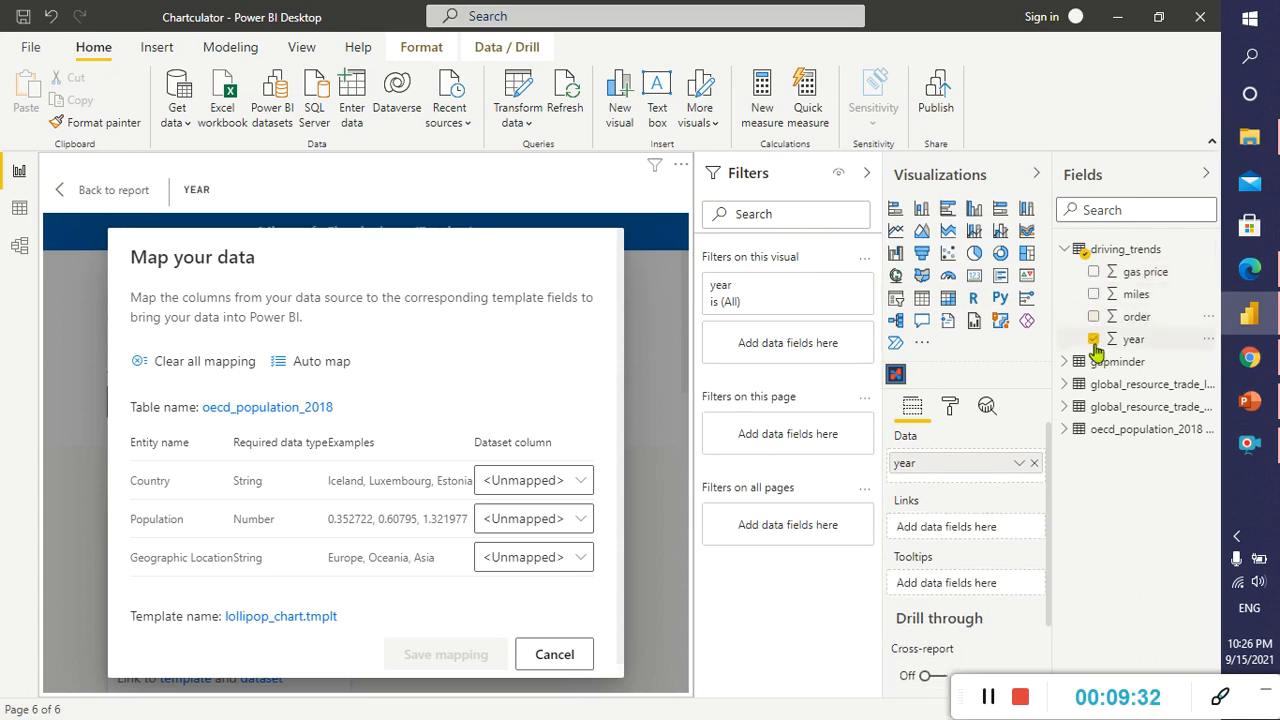
left_click(1093, 339)
left_click(1066, 252)
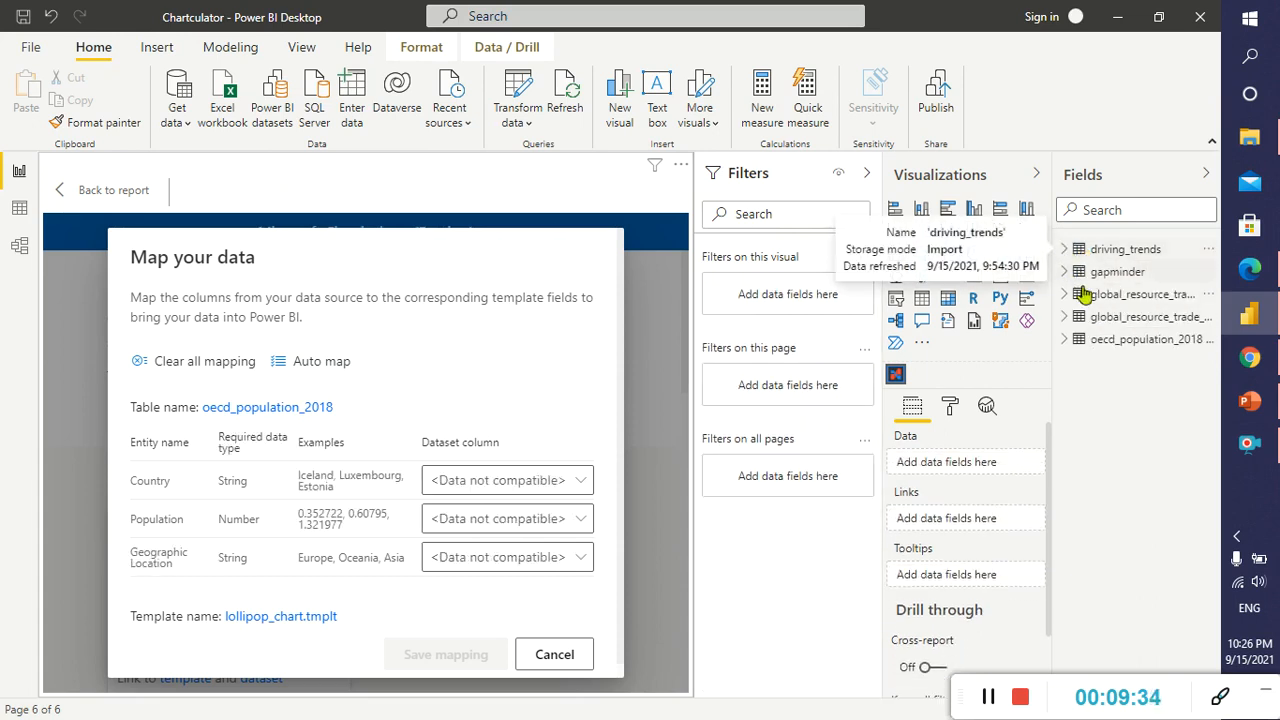
Add the Country, Geographic Location and Population fields from the oecd_population_2018 (1) table to the visual.
left_click(1066, 340)
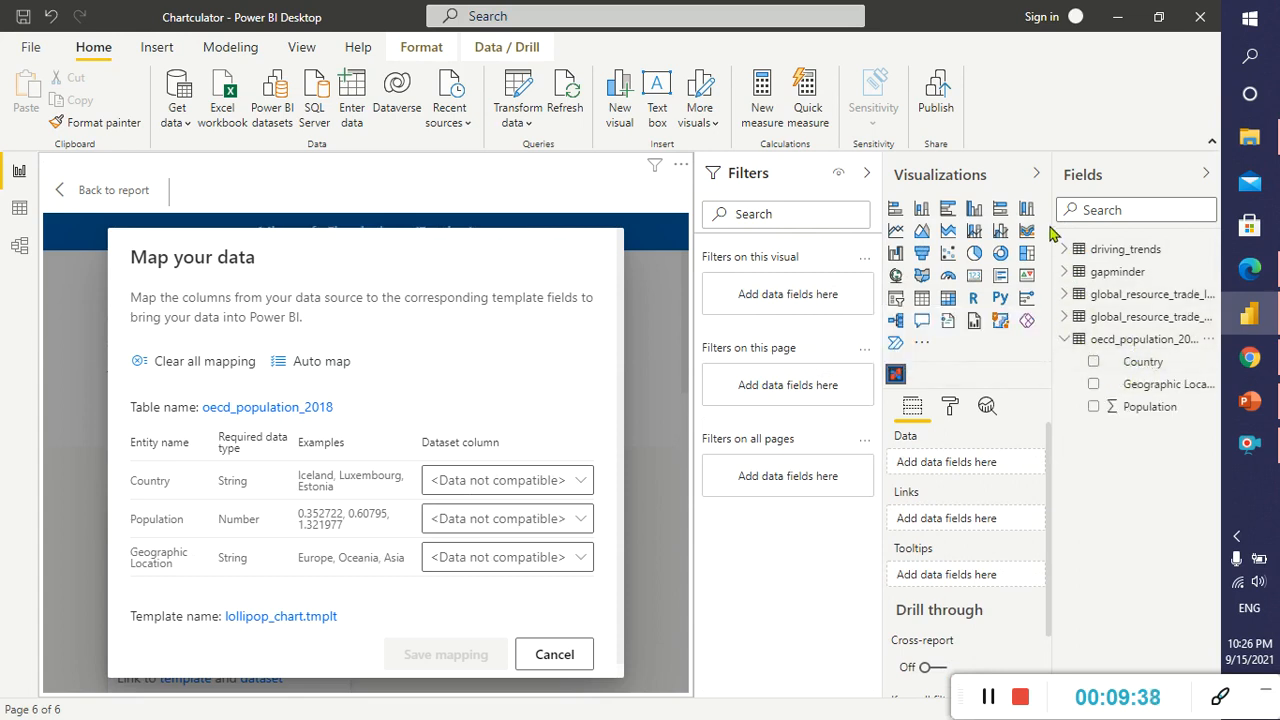
left_click_drag(1053, 230, 967, 342)
left_click(1059, 362)
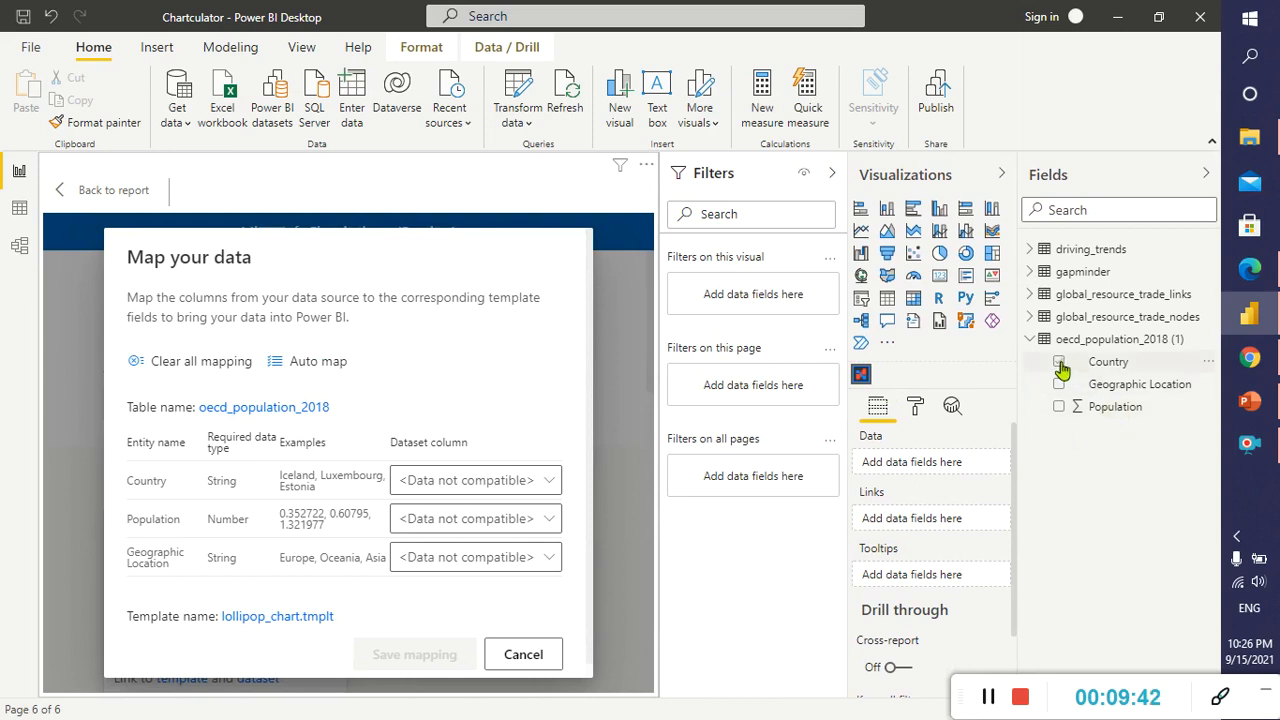
left_click(1059, 384)
left_click(1060, 407)
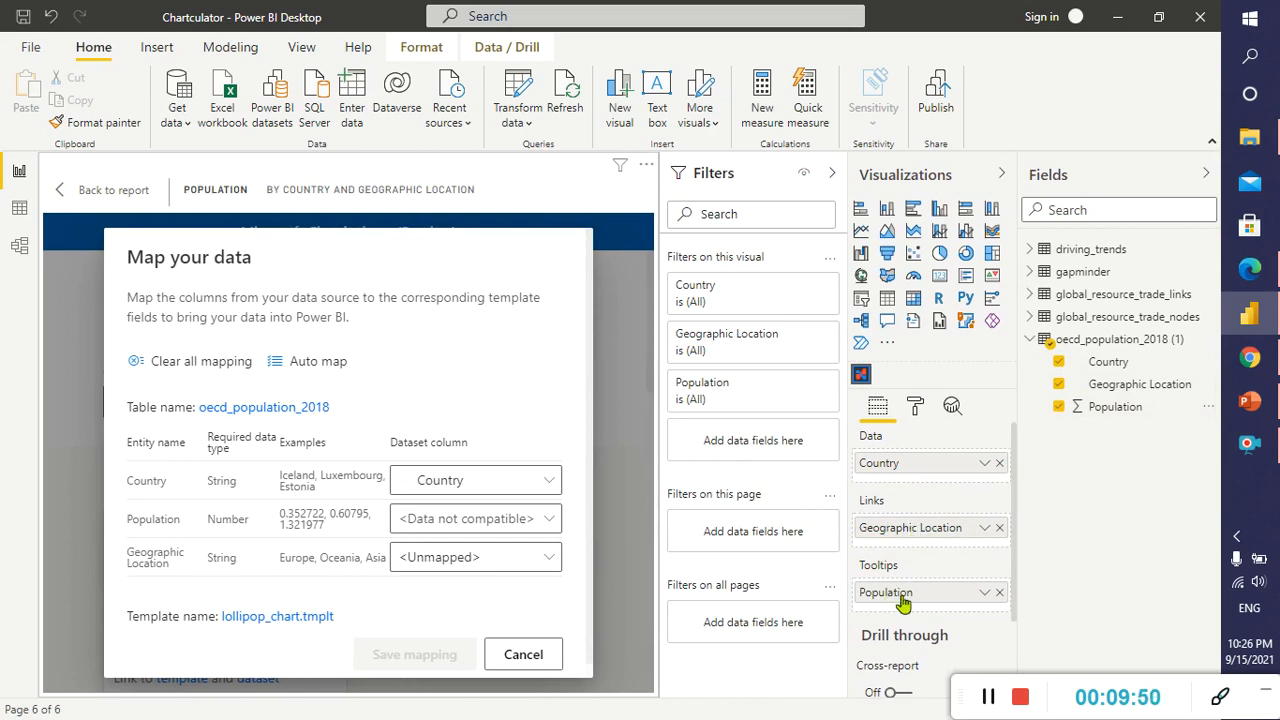
Move Geographic Location and Population into the visual's Data role alongside Country, and save the template's data mapping.
left_click_drag(905, 533, 892, 466)
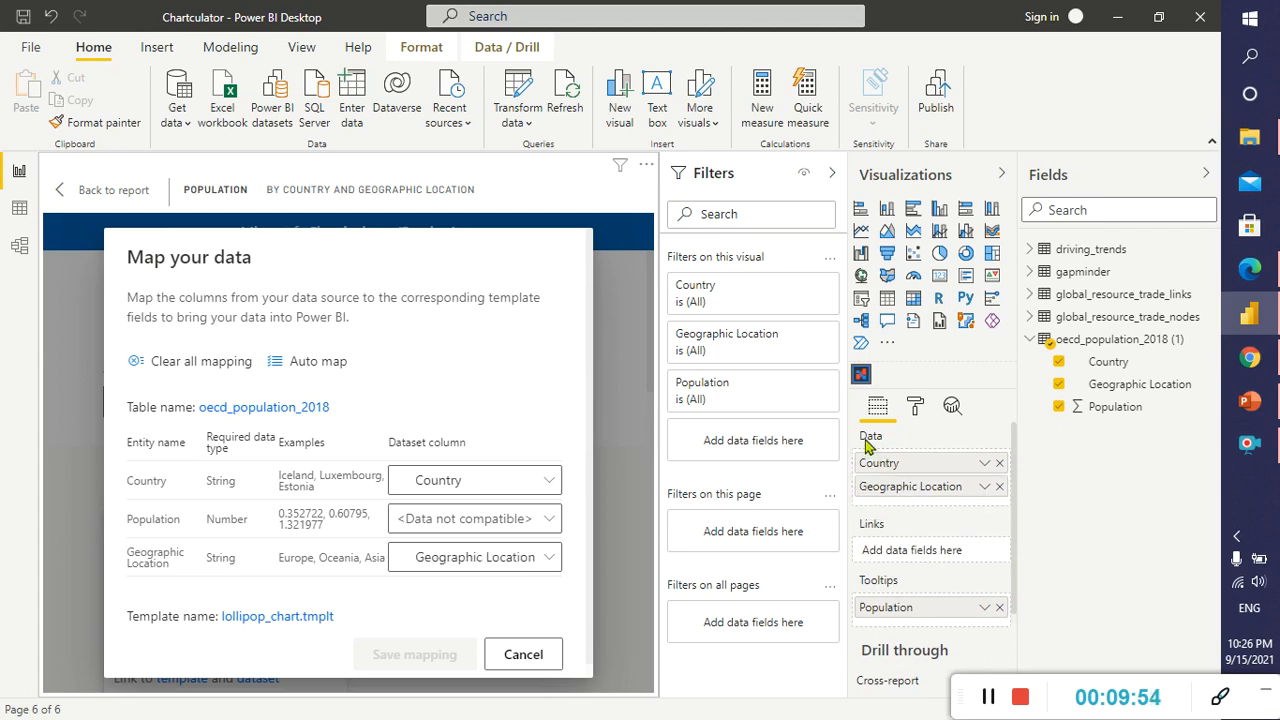
left_click_drag(876, 617, 960, 508)
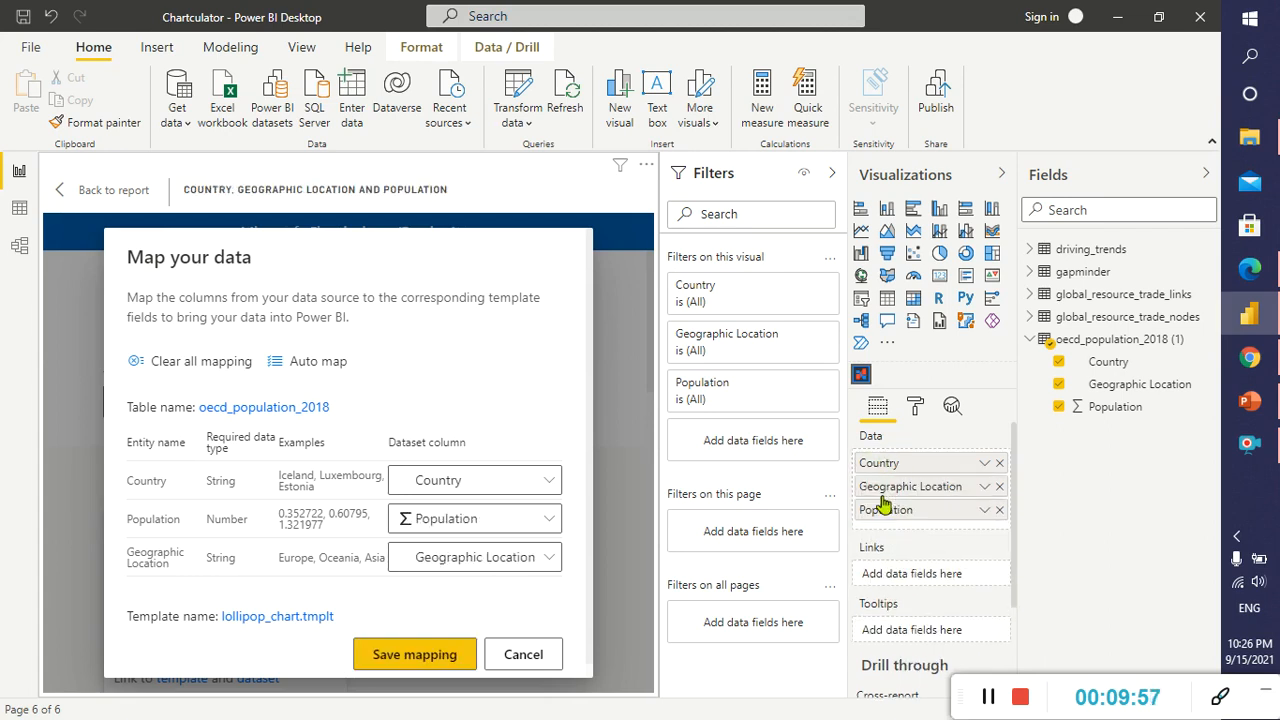
left_click(415, 655)
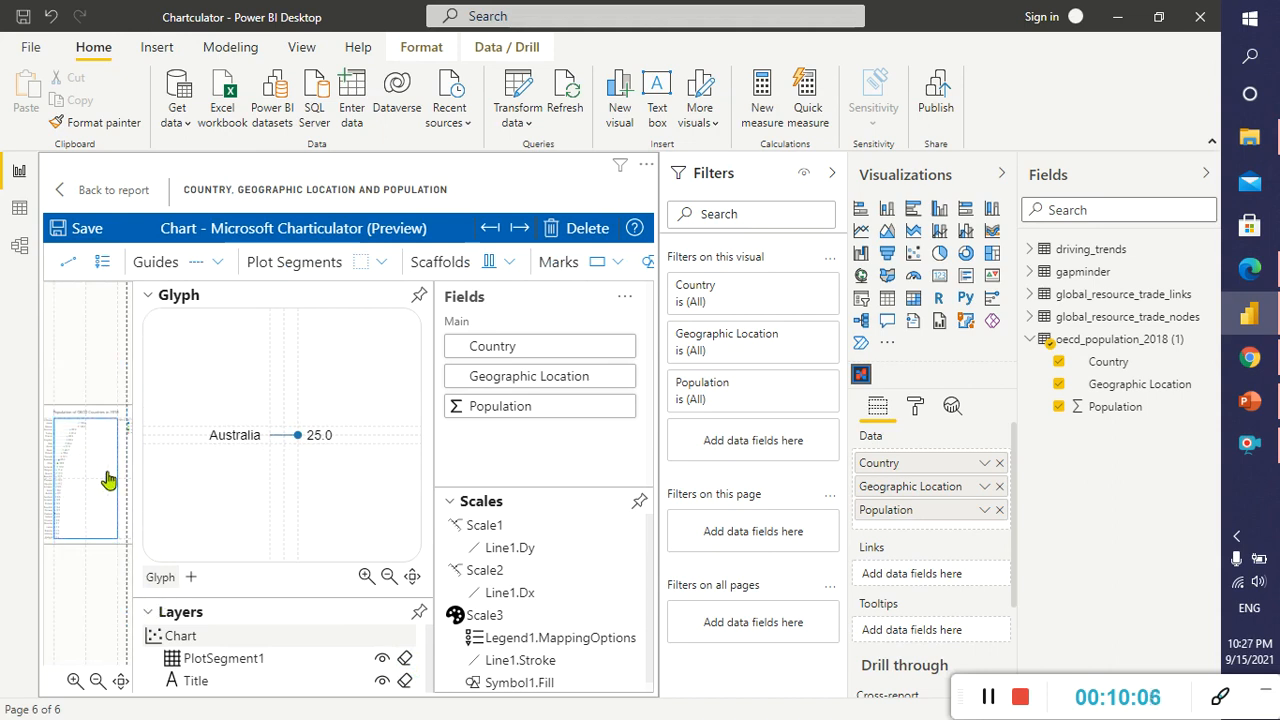
Collapse the Fields, Visualizations and Filters panes to give the chart editor more room.
left_click_drag(1018, 196, 1120, 201)
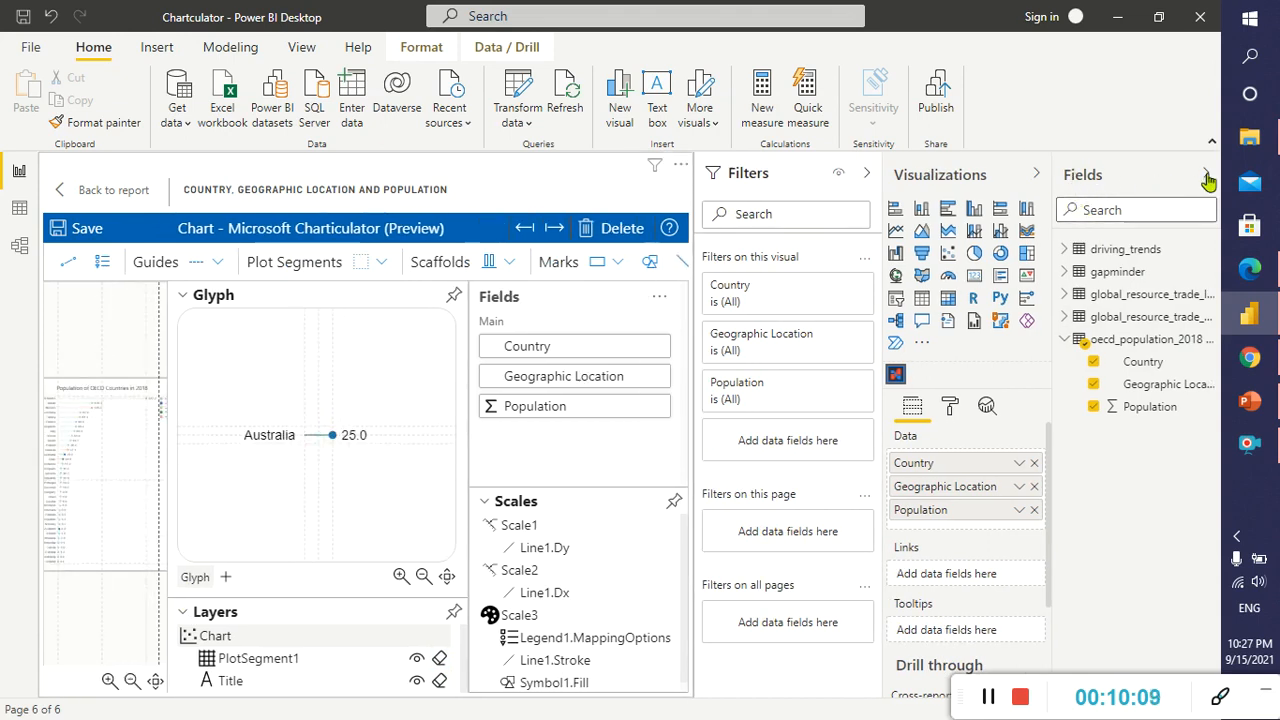
left_click(1206, 176)
left_click(1176, 174)
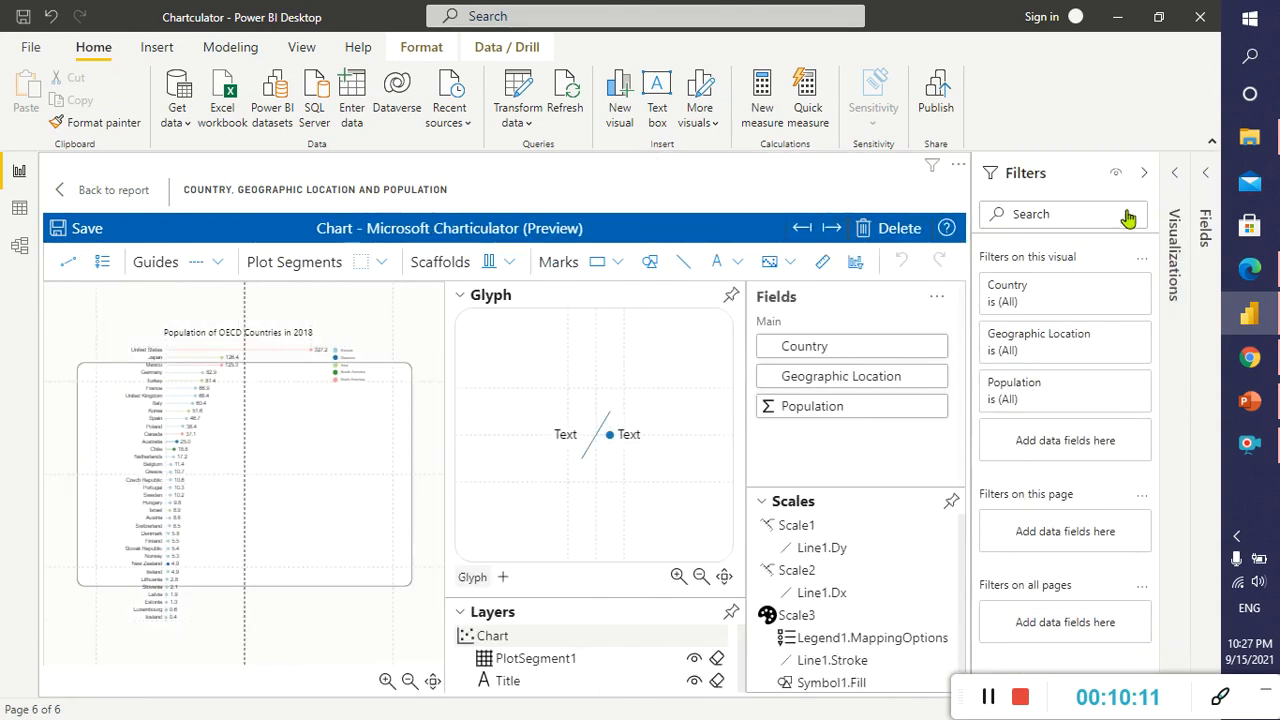
left_click(1144, 173)
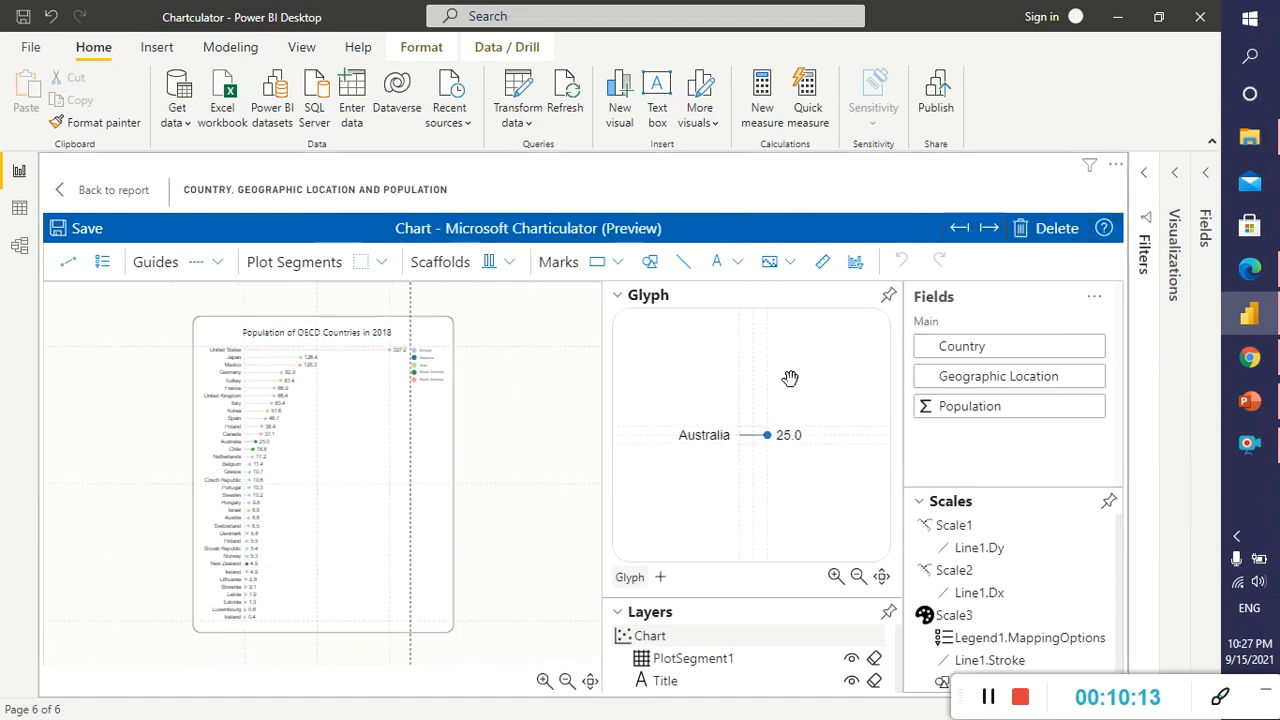
Examine the lollipop chart's country rows and legend up close, along with its glyph.
scroll(306, 436, "up", 2)
scroll(290, 416, "up", 2)
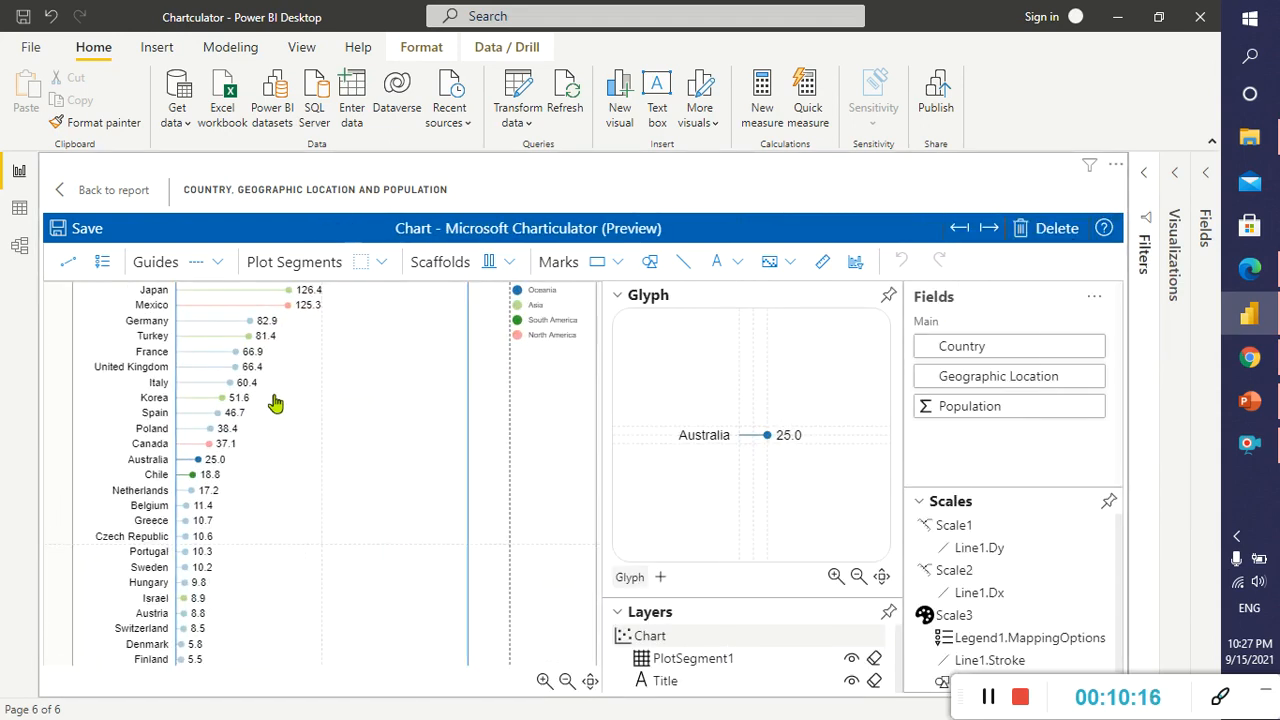
scroll(225, 450, "up", 2)
scroll(291, 443, "up", 2)
scroll(297, 460, "down", 5)
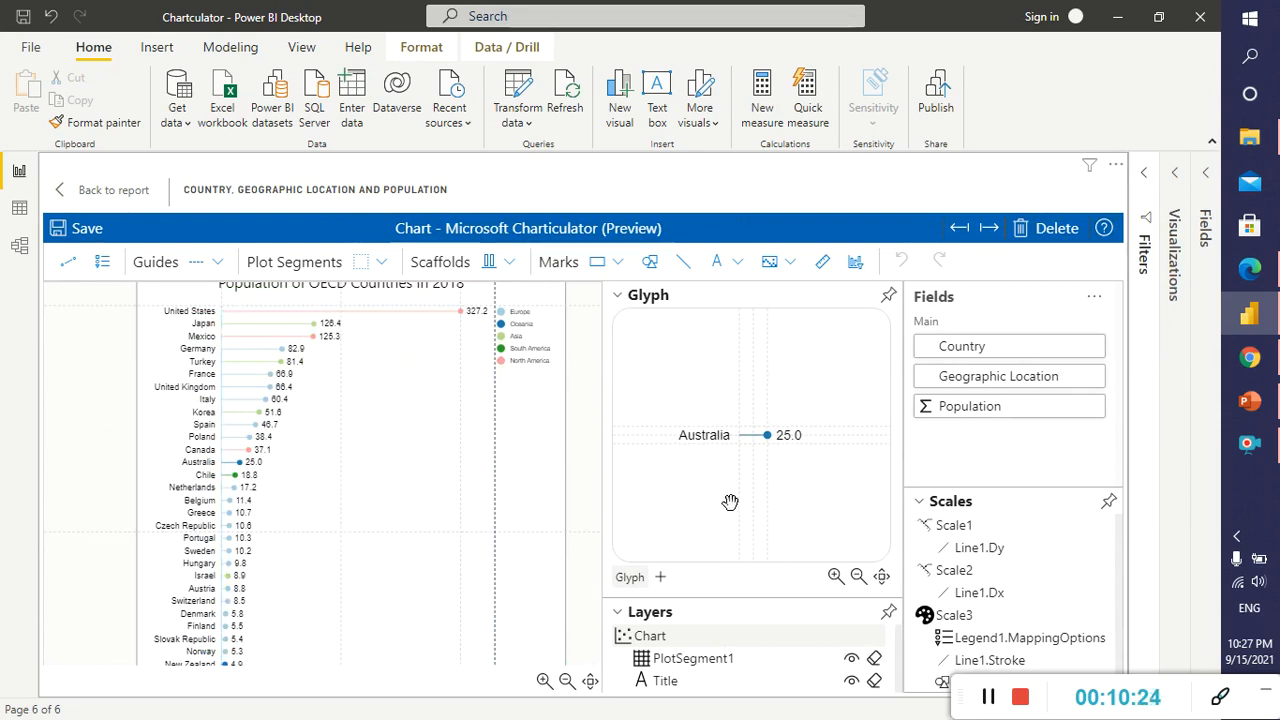
scroll(820, 490, "down", 1)
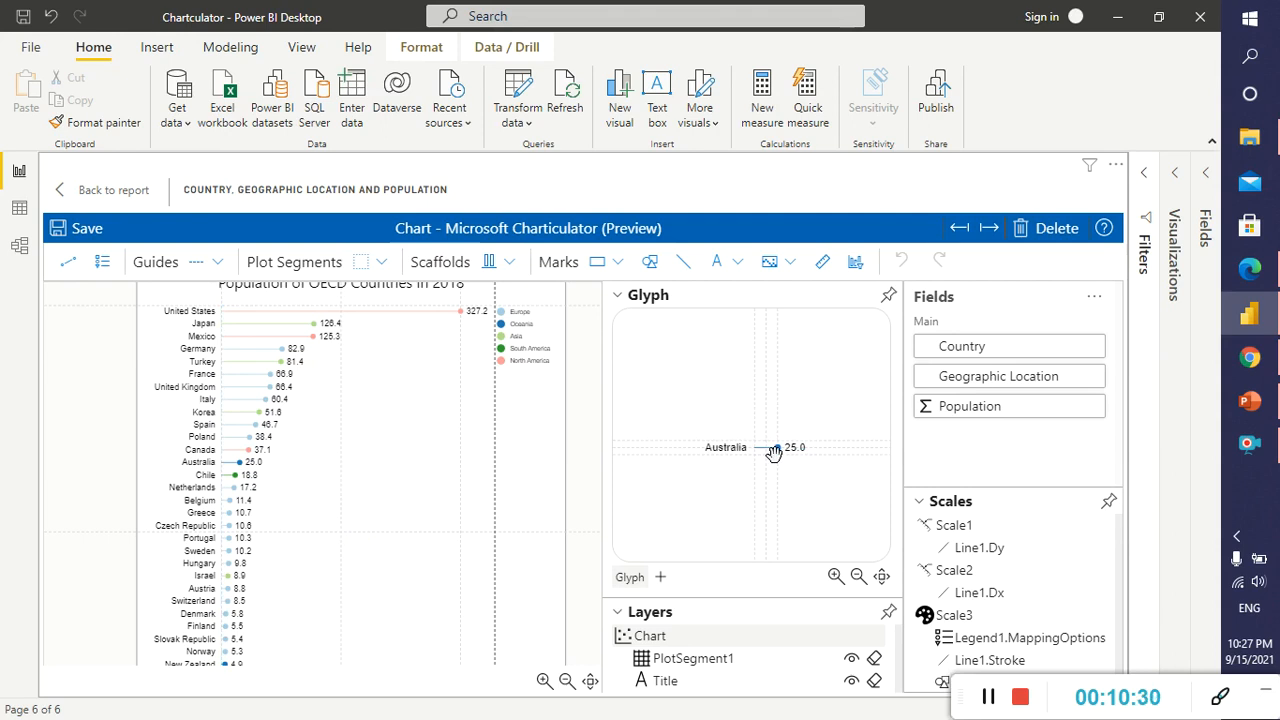
scroll(774, 452, "up", 3)
scroll(772, 447, "down", 1)
Collapse the chart editor's Glyph and Layers sections to make room for the chart's attributes.
left_click(617, 297)
scroll(737, 606, "down", 3)
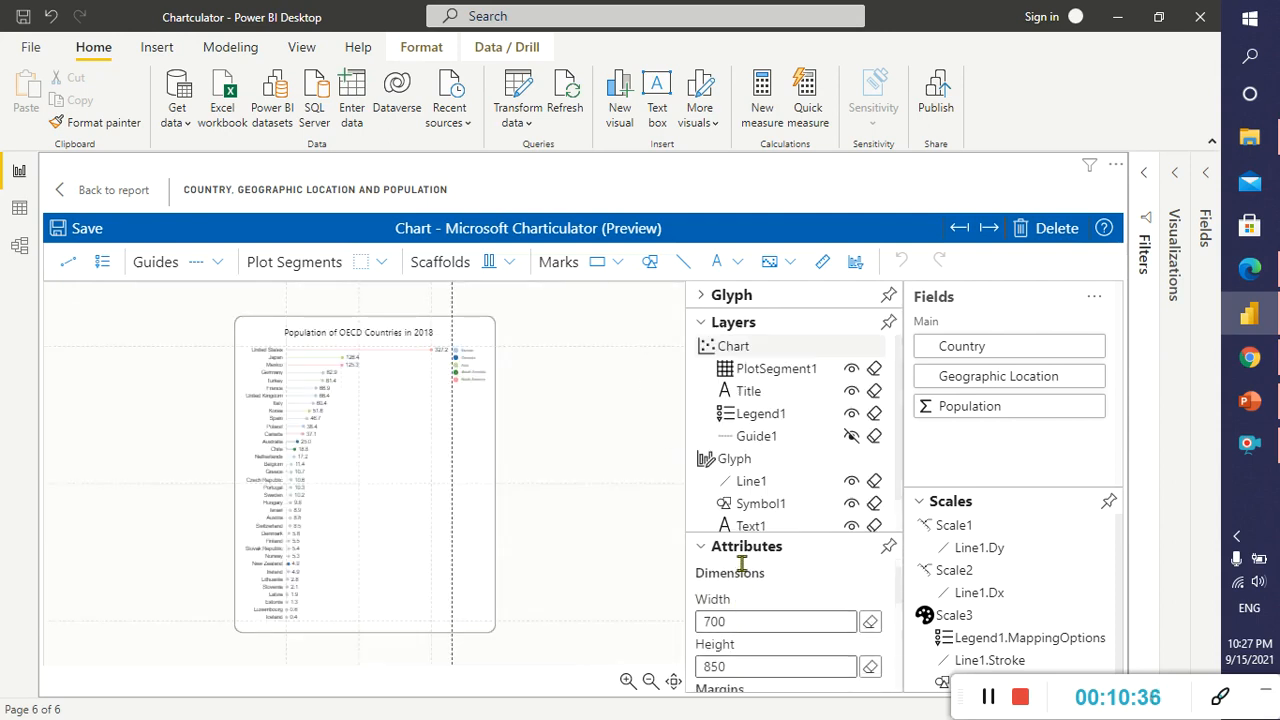
scroll(680, 547, "up", 2)
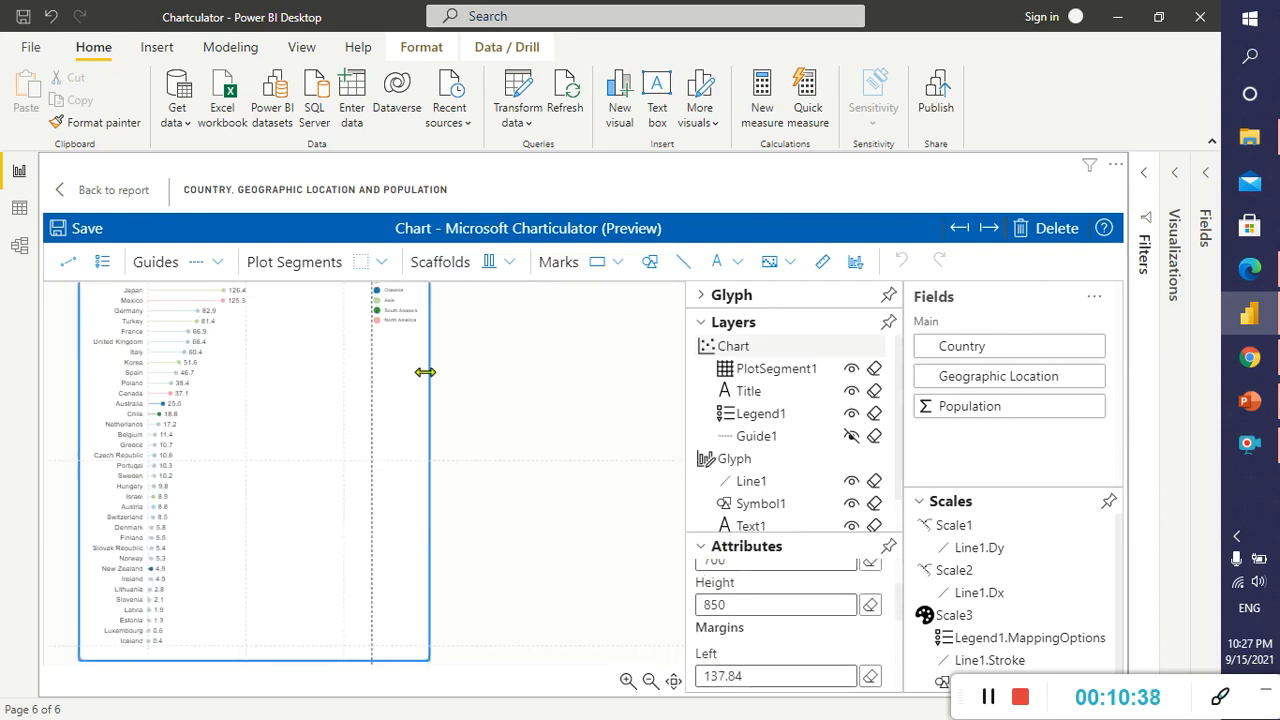
scroll(420, 425, "up", 3)
scroll(488, 458, "up", 2)
scroll(488, 458, "down", 4)
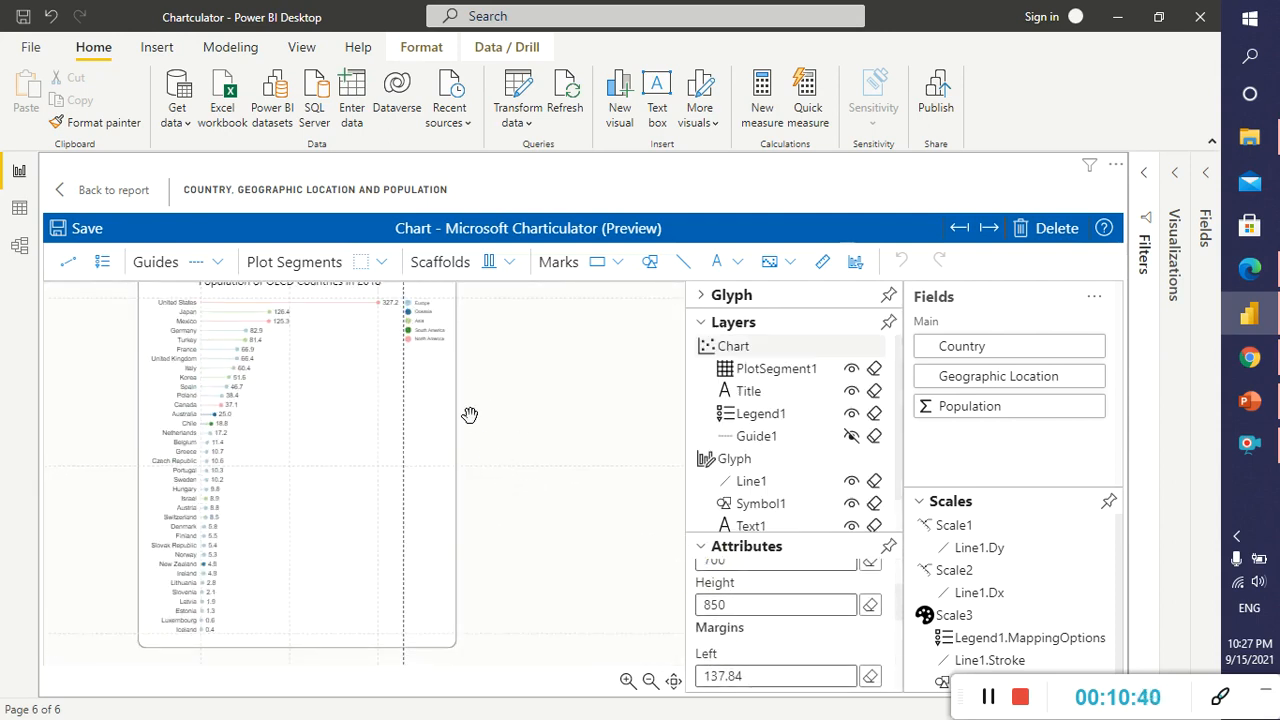
left_click(704, 322)
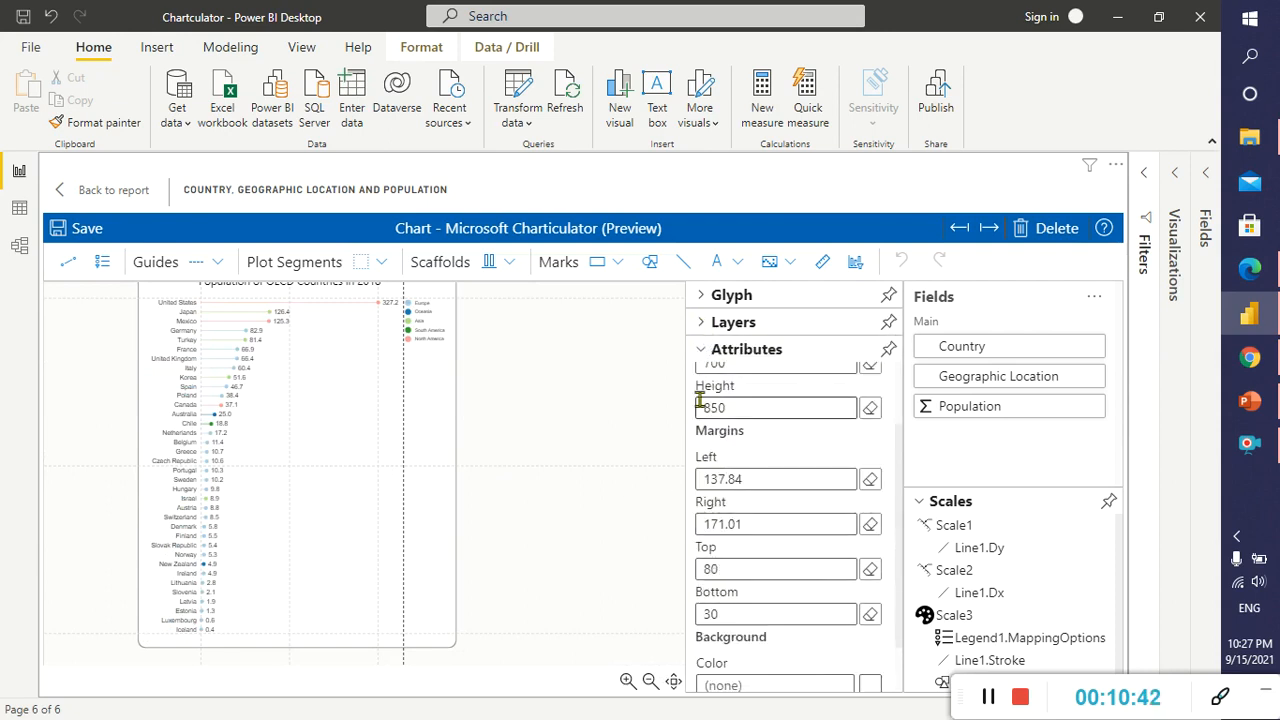
scroll(705, 405, "up", 2)
scroll(423, 337, "up", 2)
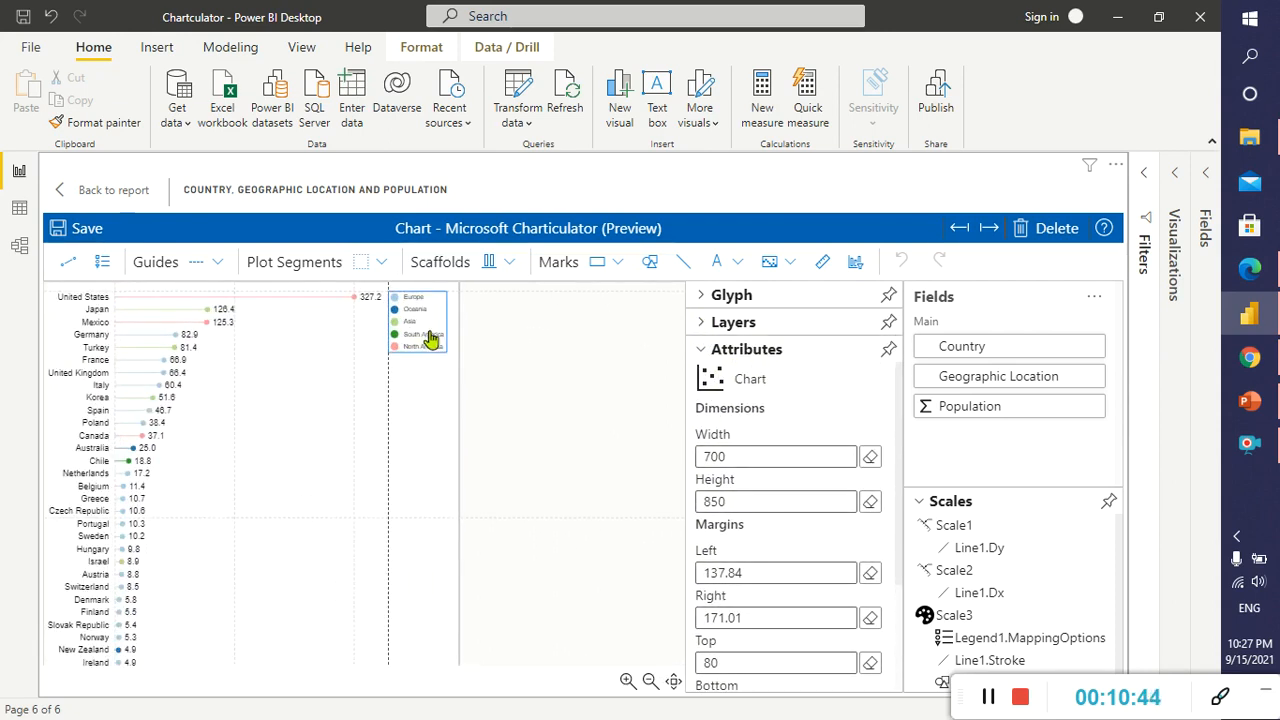
Try a label font size of 15 for the chart's legend.
left_click(428, 335)
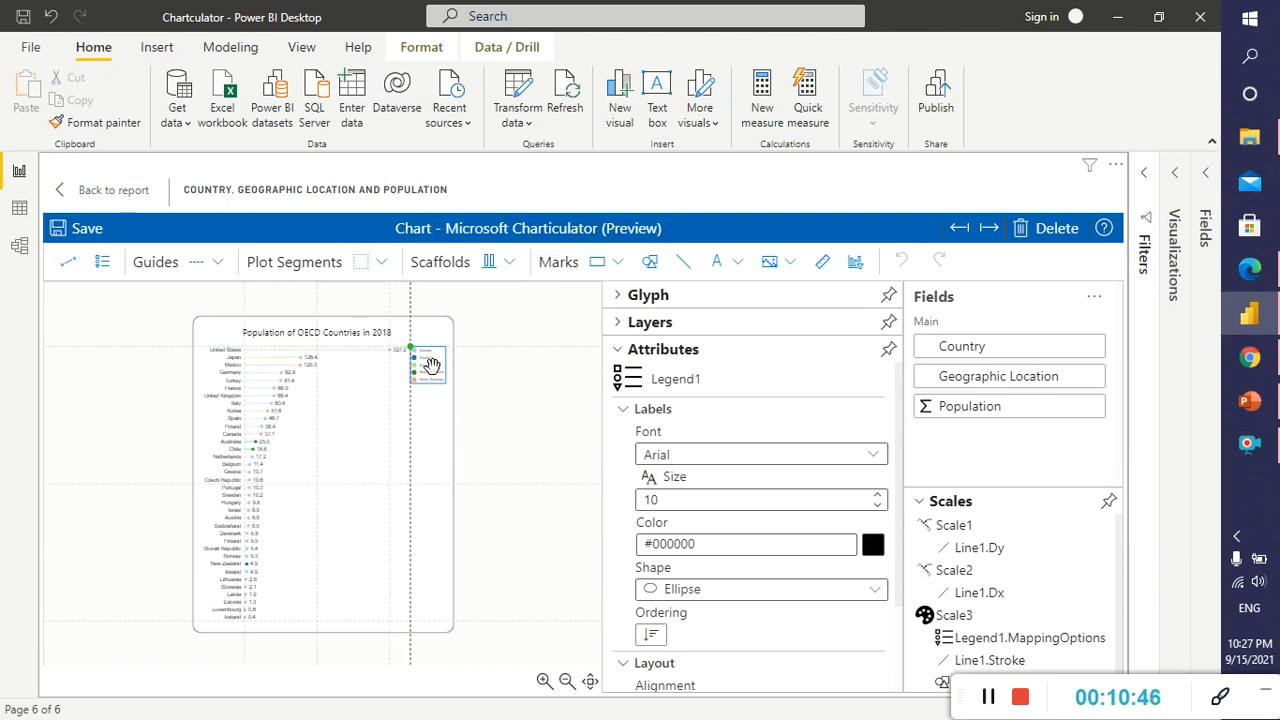
left_click(673, 502)
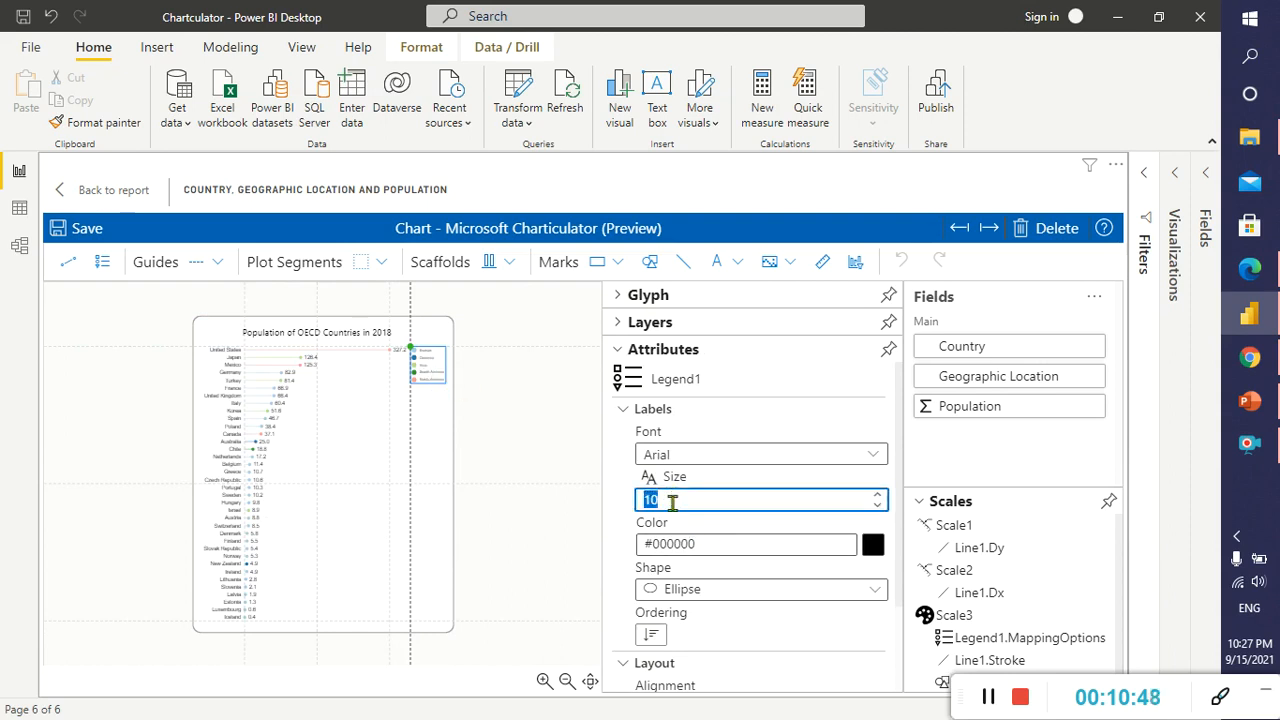
type("15")
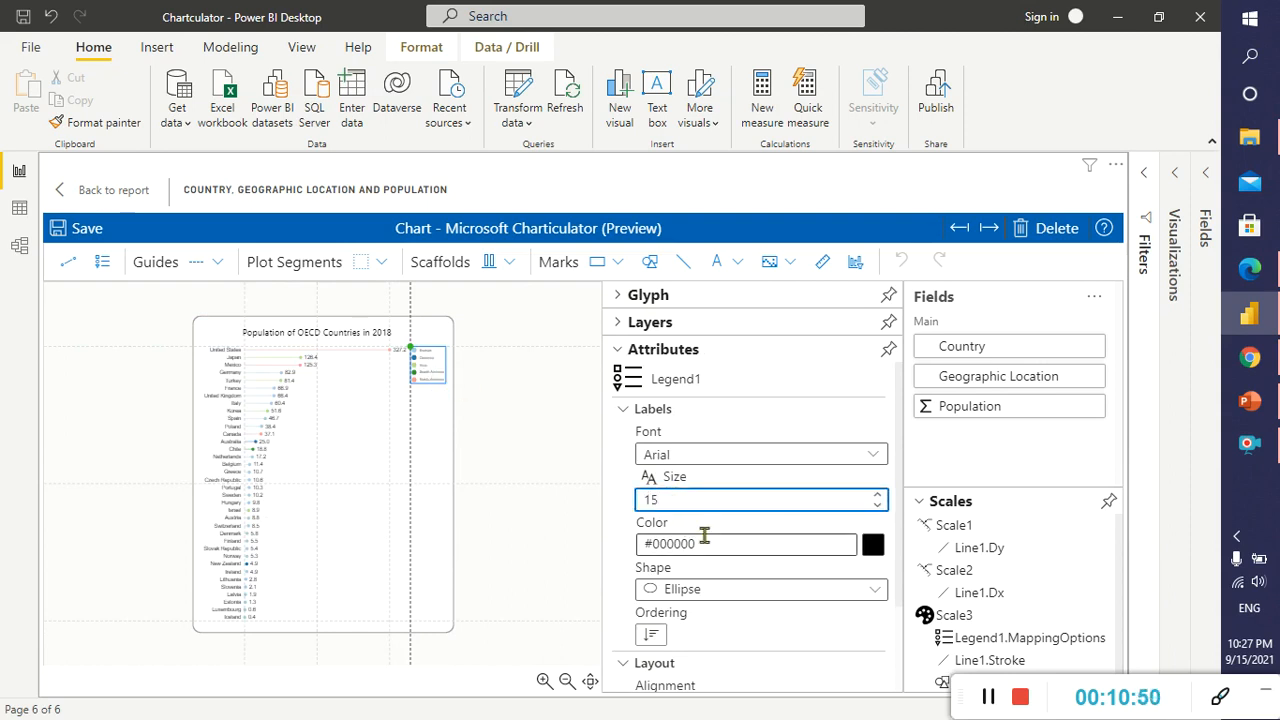
left_click(459, 492)
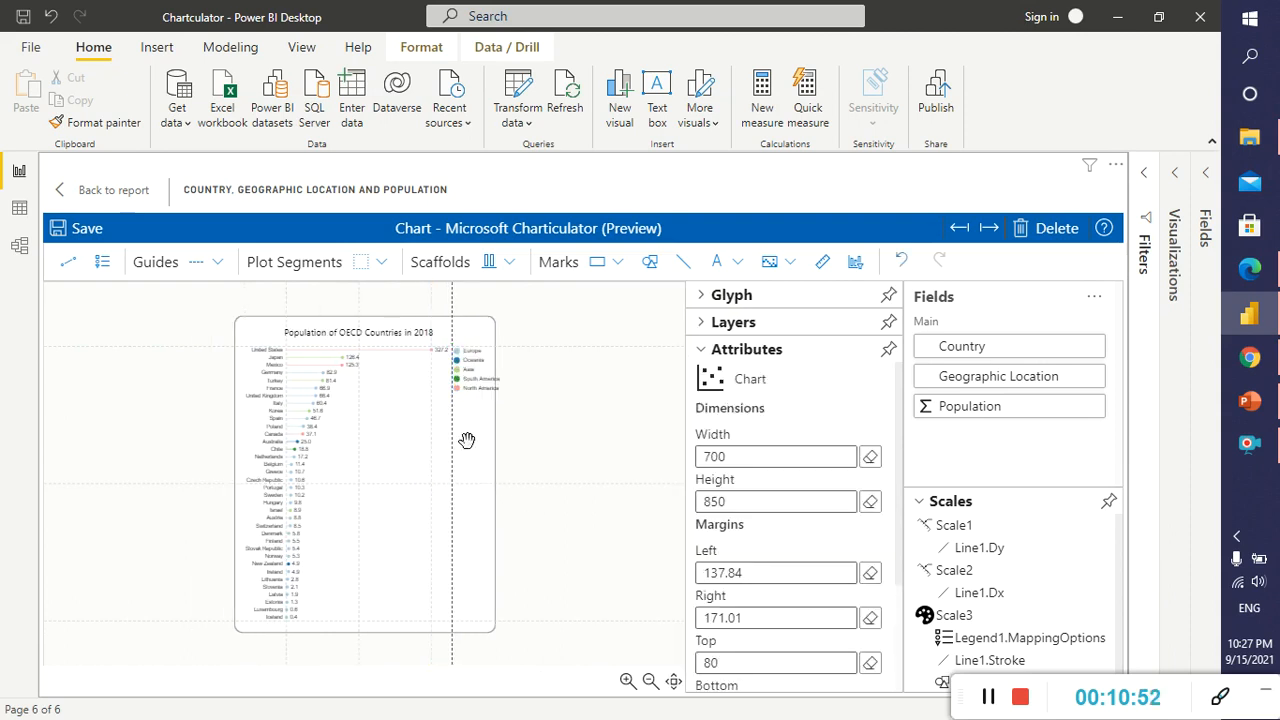
Set the legend's label font size to 13 and its marker shape to Triangle.
left_click(478, 376)
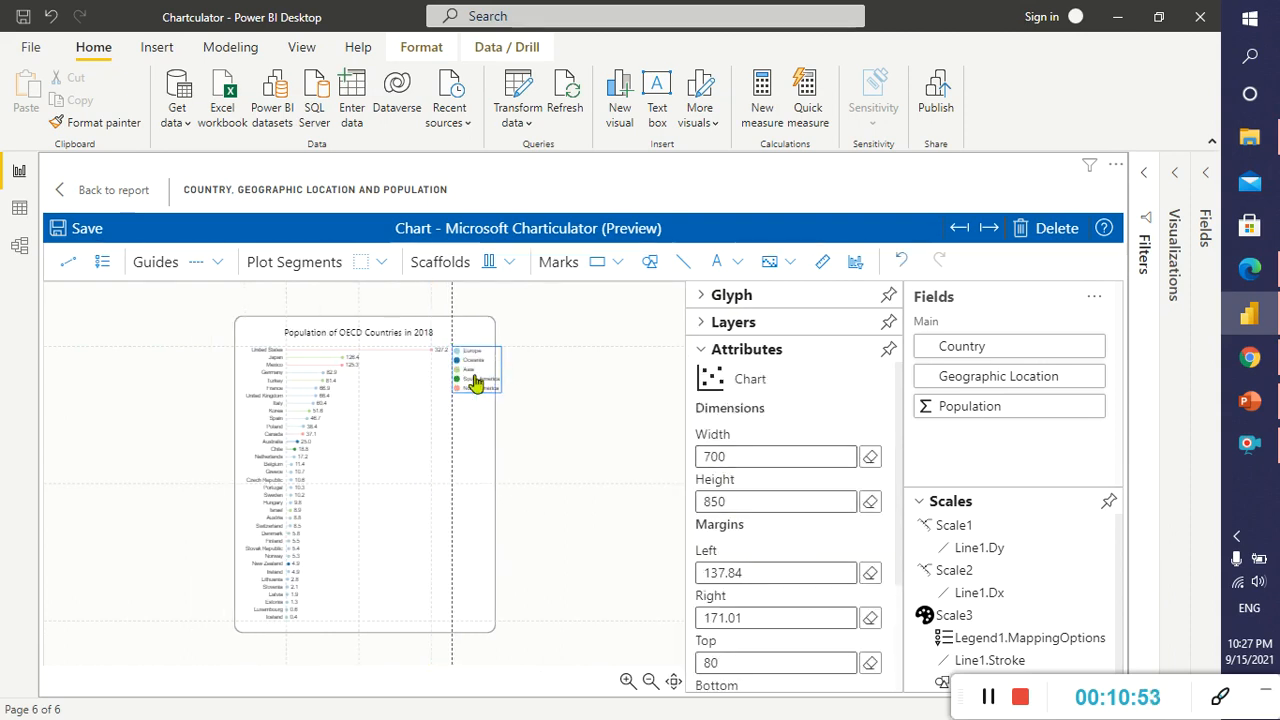
double_click(677, 505)
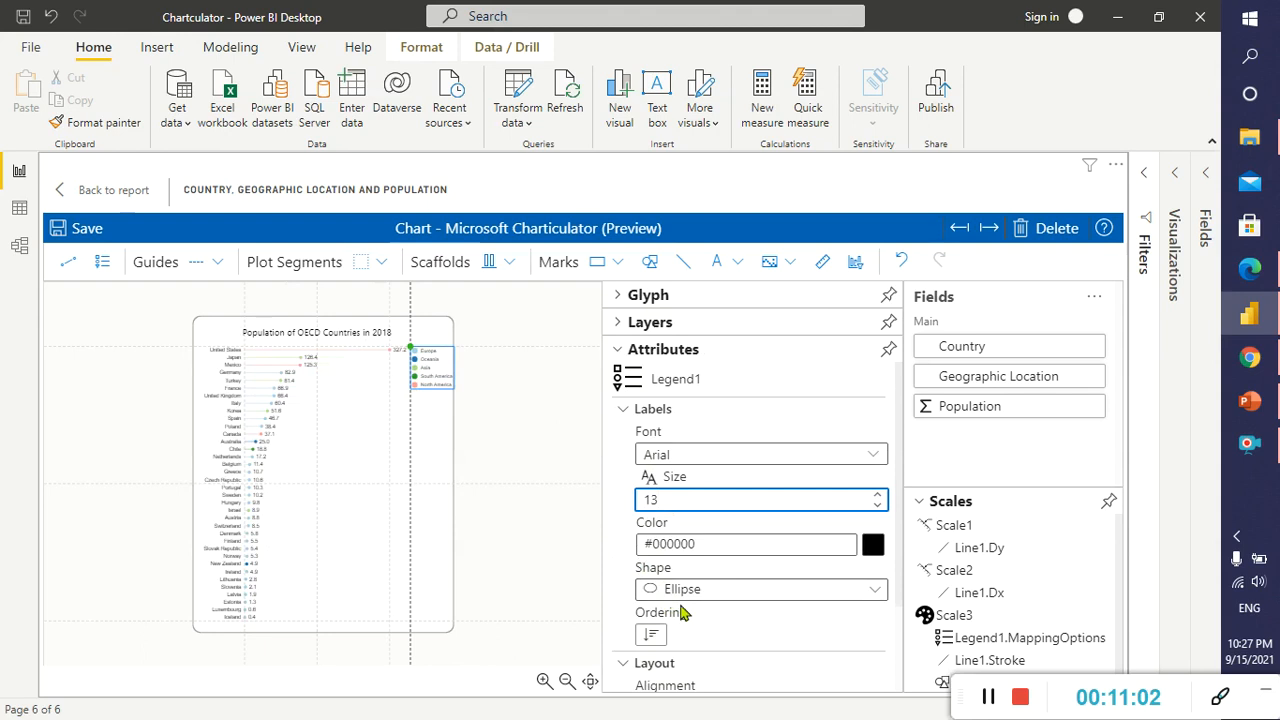
left_click(876, 590)
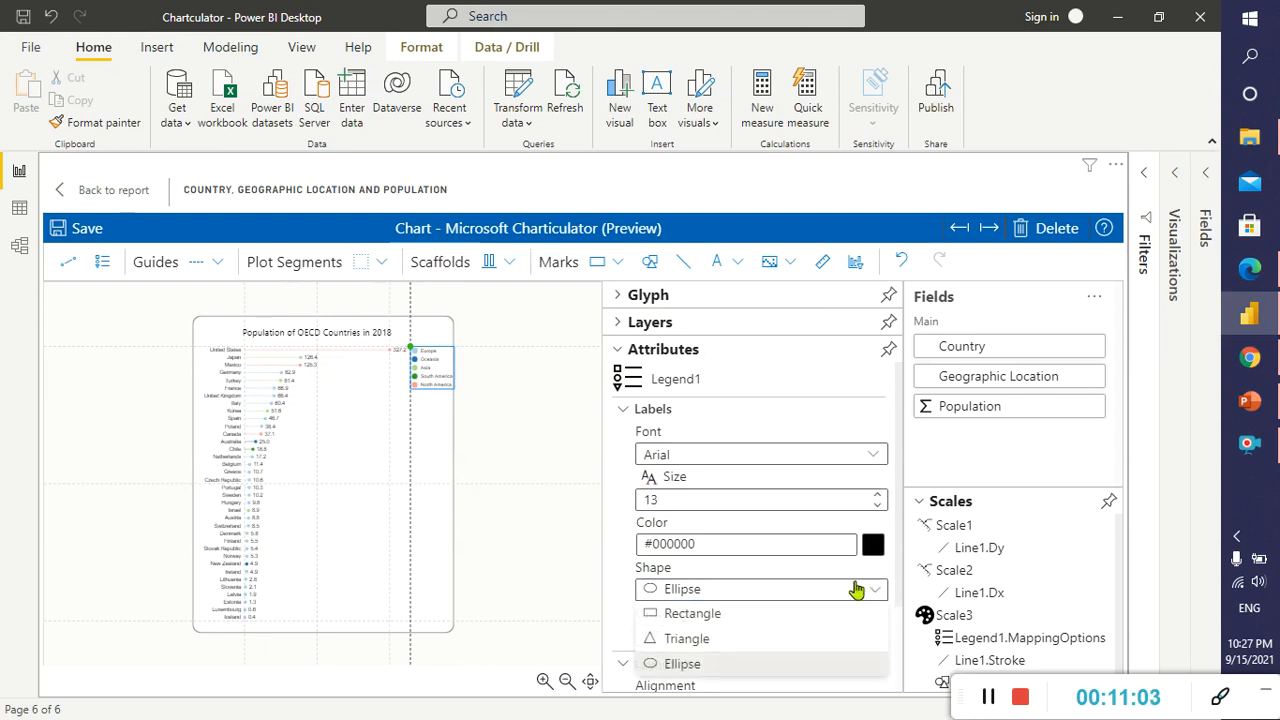
left_click(698, 644)
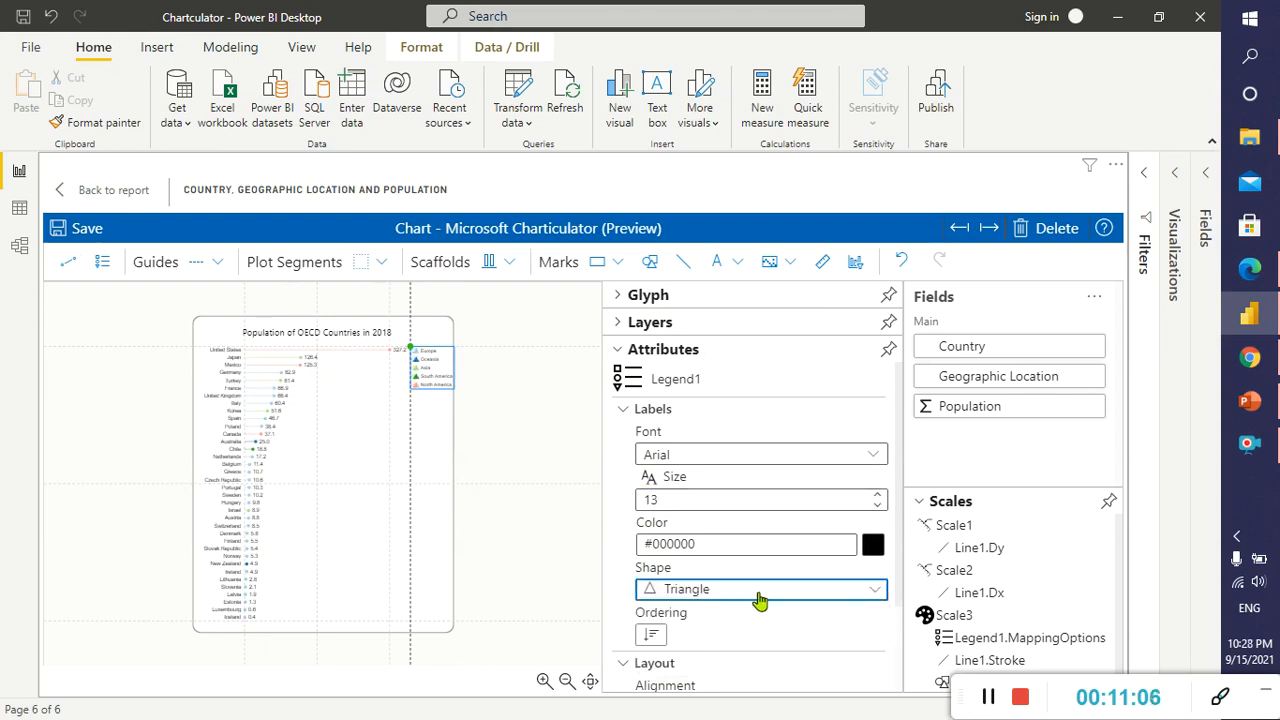
Change the legend's horizontal alignment to centered on its anchor point.
scroll(760, 610, "down", 2)
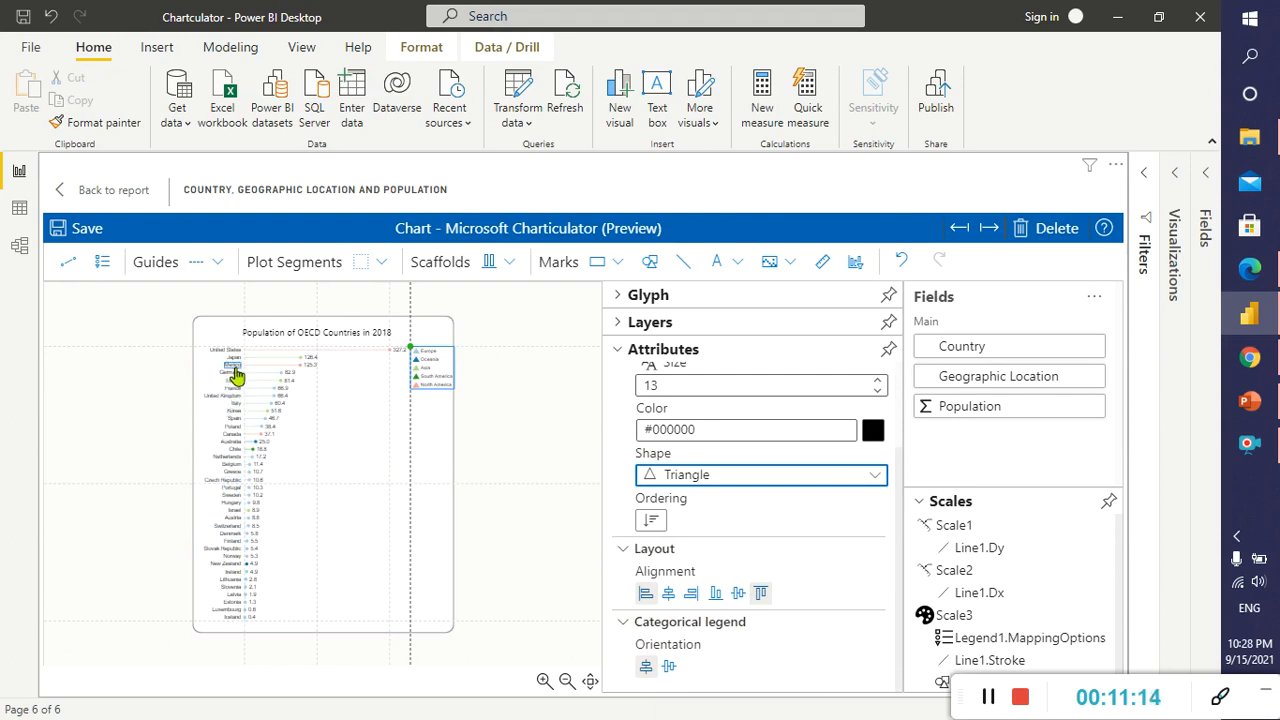
left_click(668, 595)
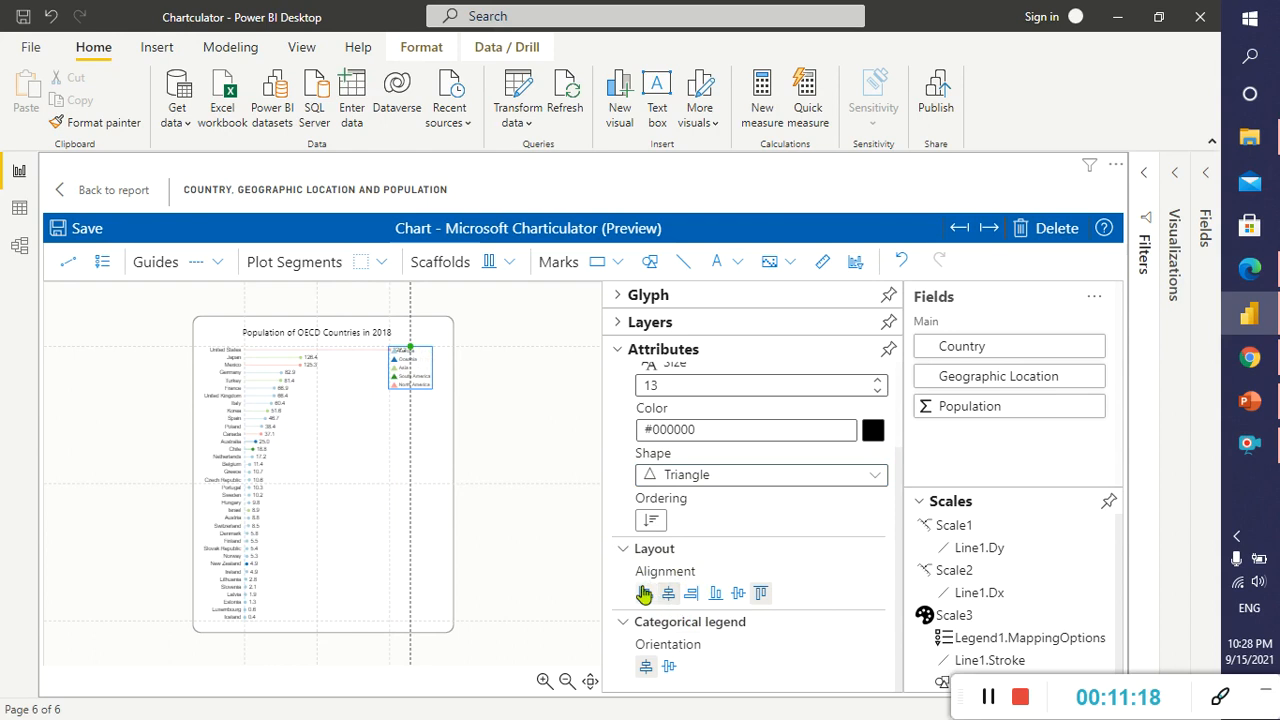
left_click(296, 382)
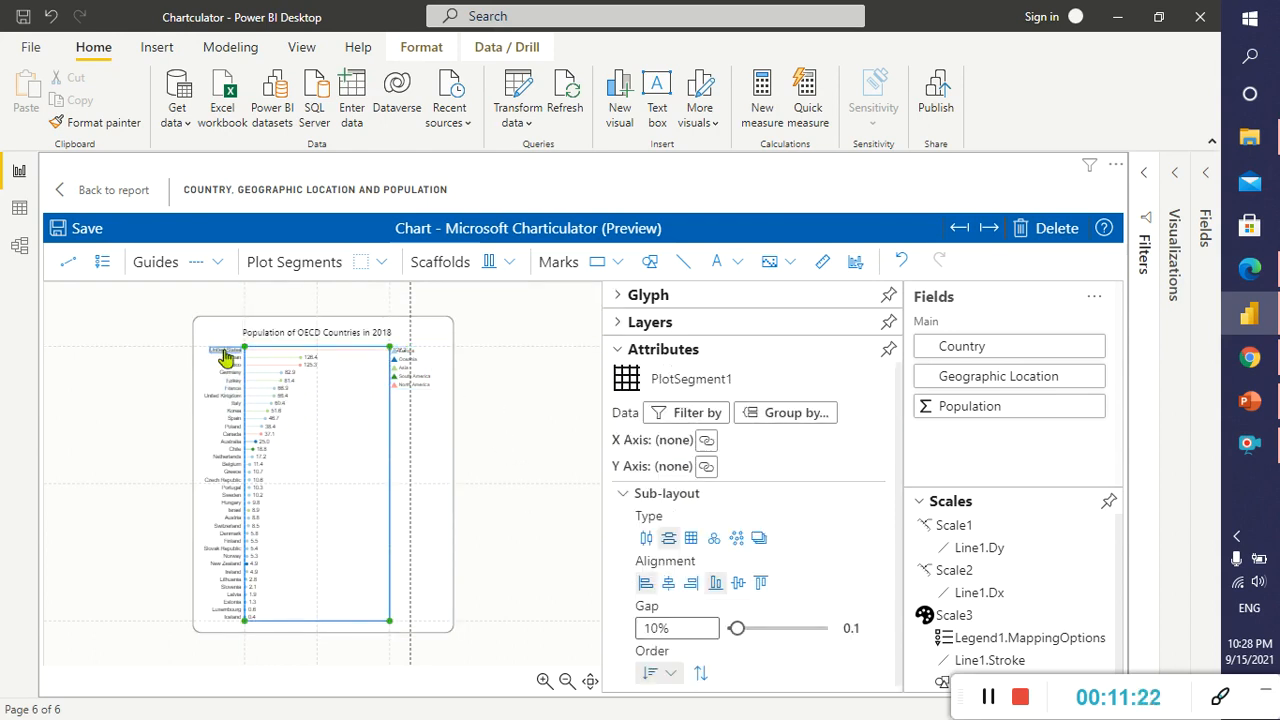
Try the top vertical anchor for the country name labels, and set Anchor Y back to Middle.
left_click(224, 355)
left_click(265, 392)
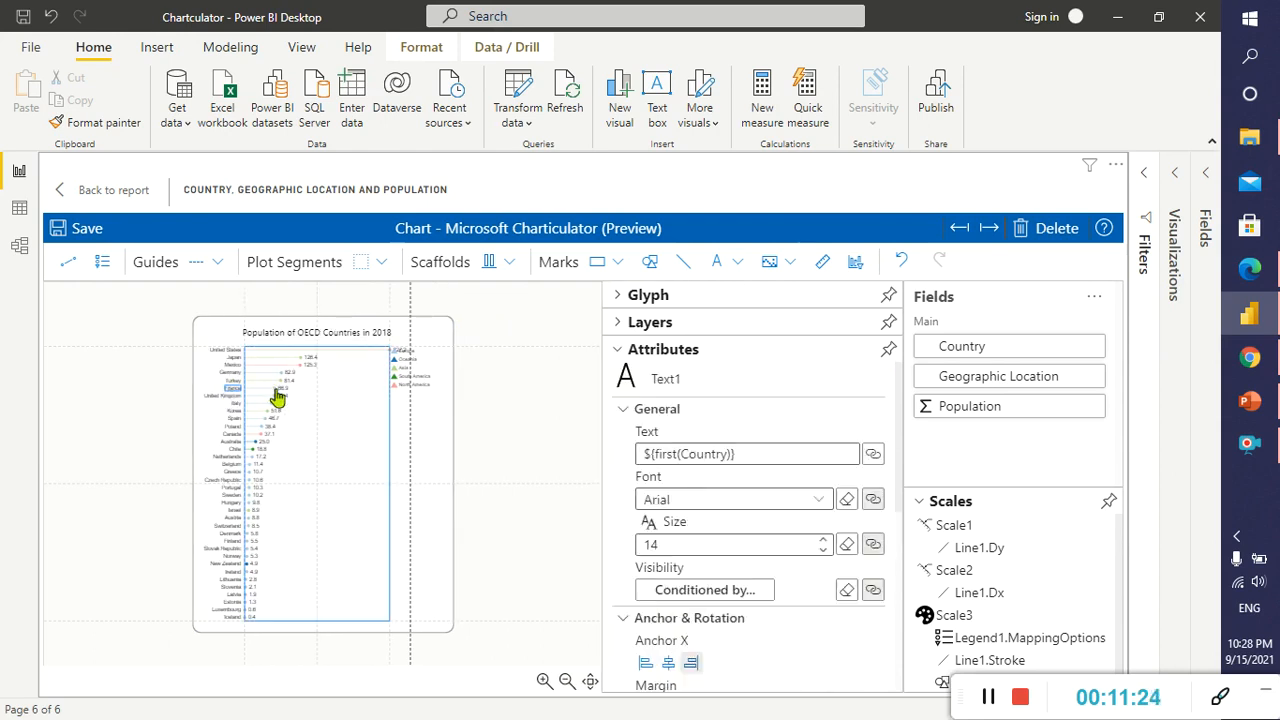
scroll(723, 531, "down", 2)
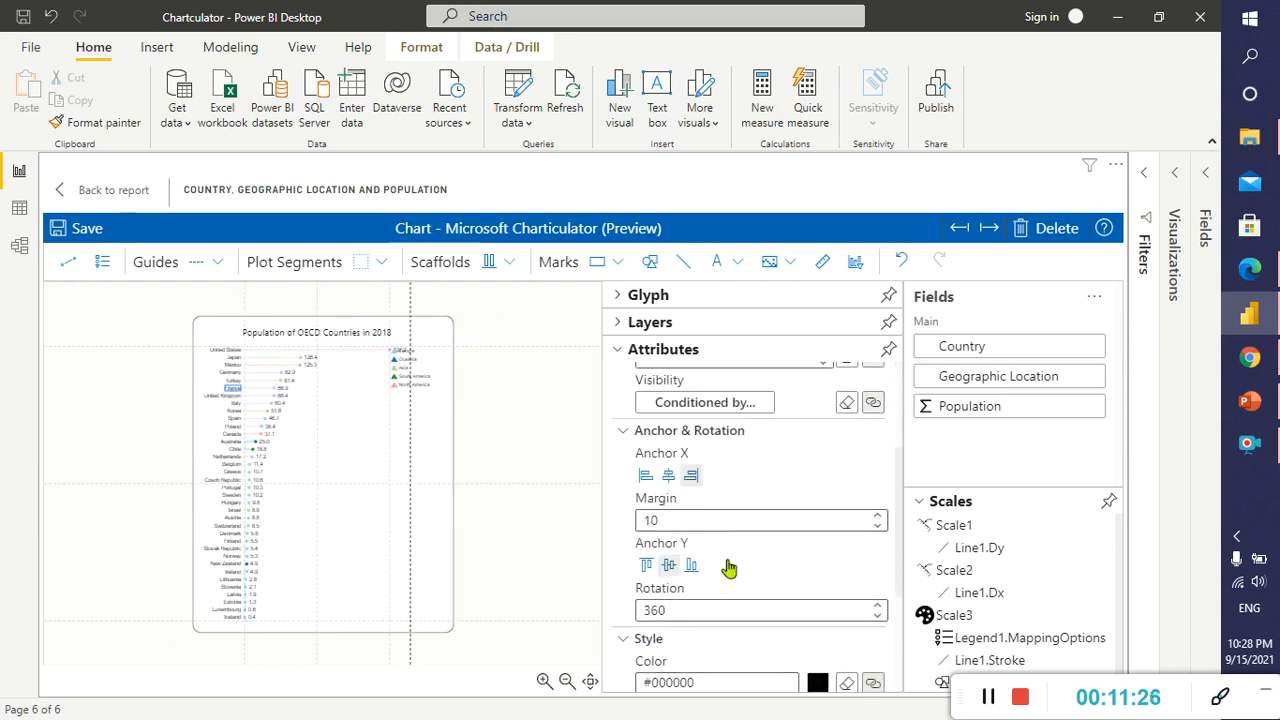
left_click(646, 566)
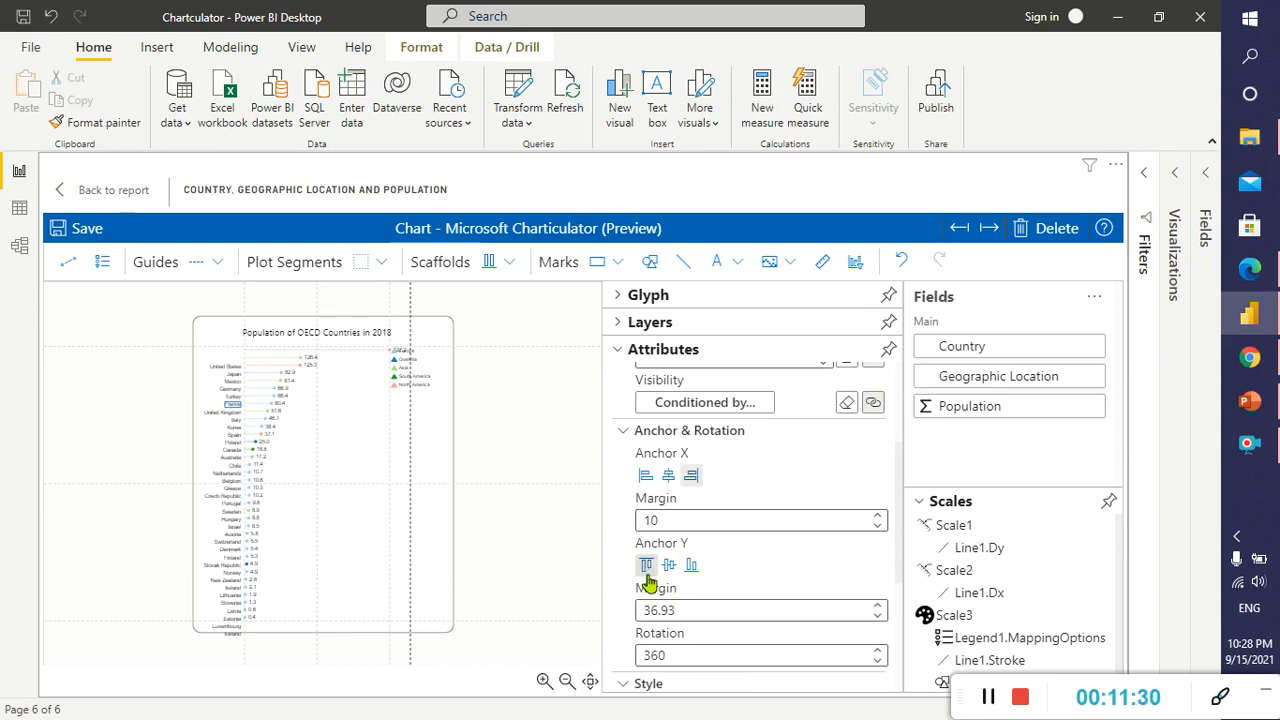
left_click(669, 566)
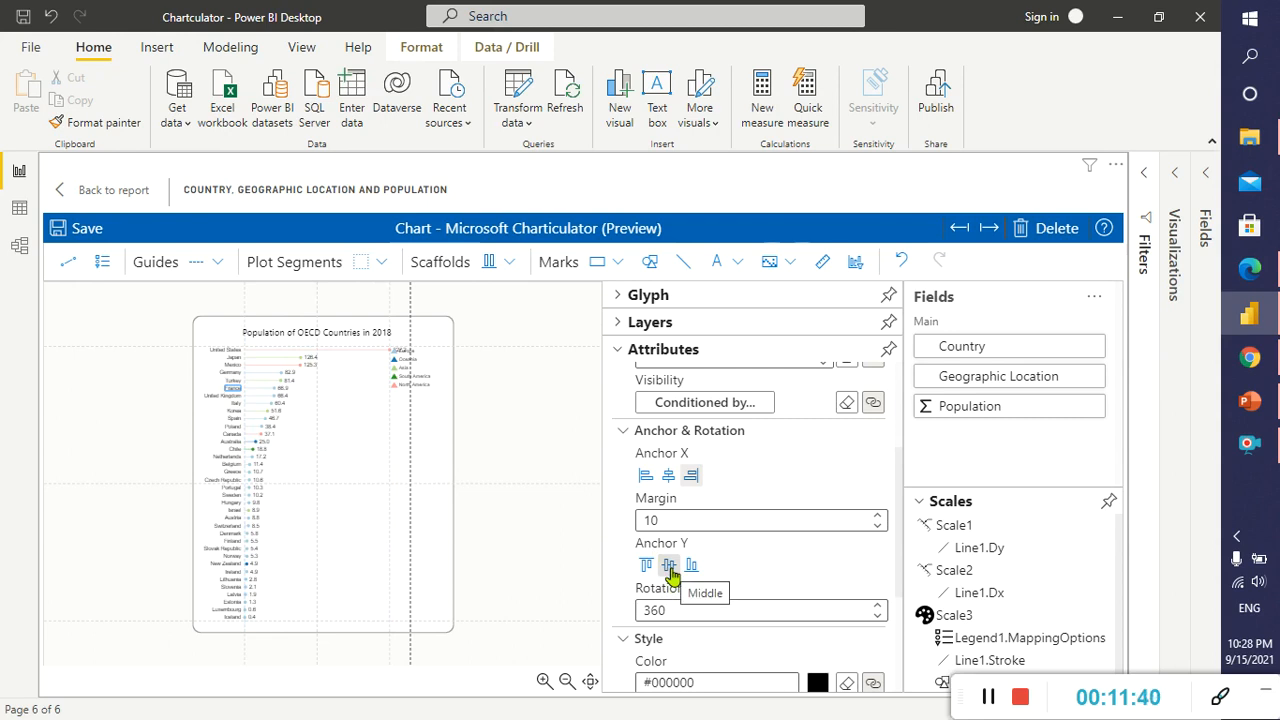
Review the country label's attributes, and collapse its General group and the Attributes section.
scroll(752, 612, "down", 3)
scroll(745, 610, "up", 3)
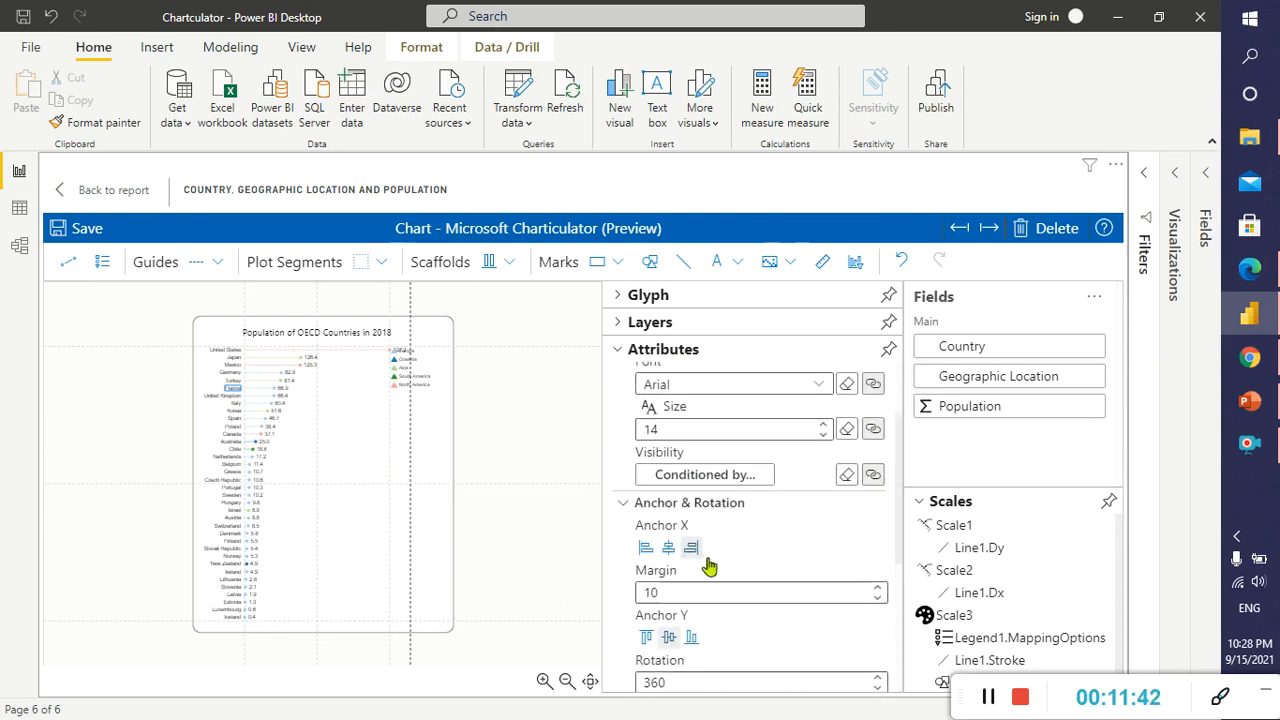
scroll(729, 588, "up", 2)
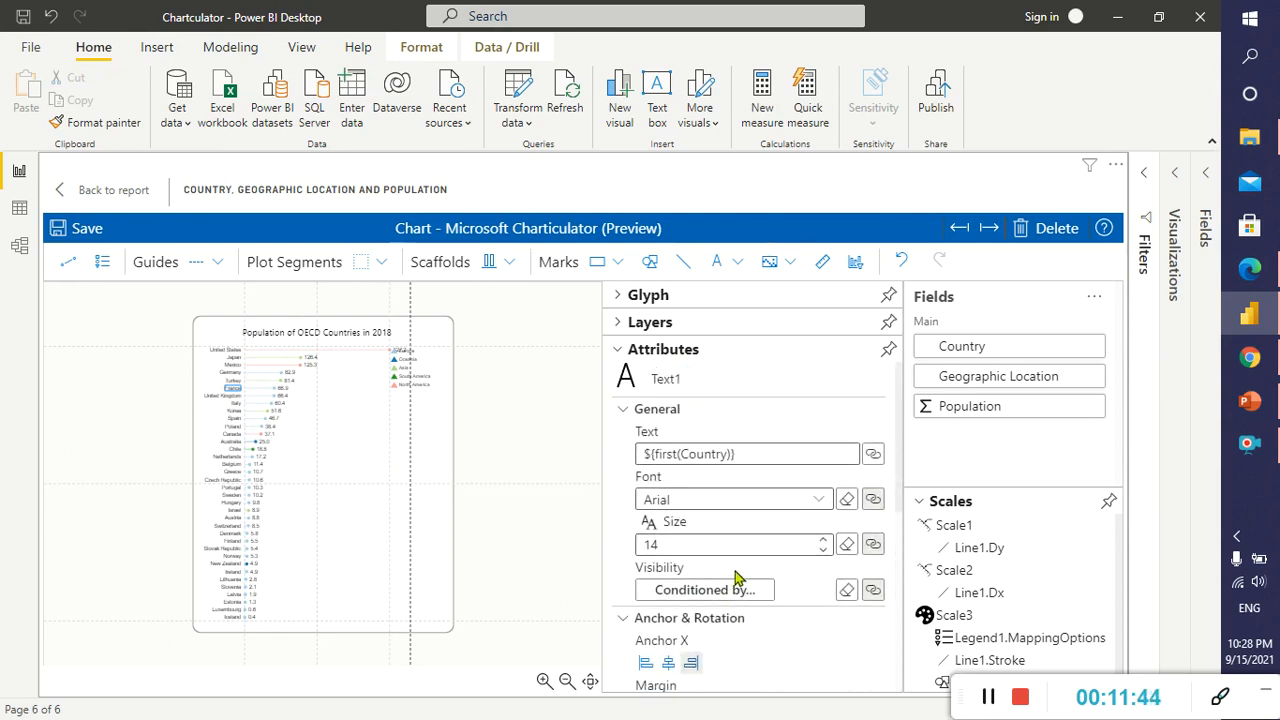
left_click(624, 409)
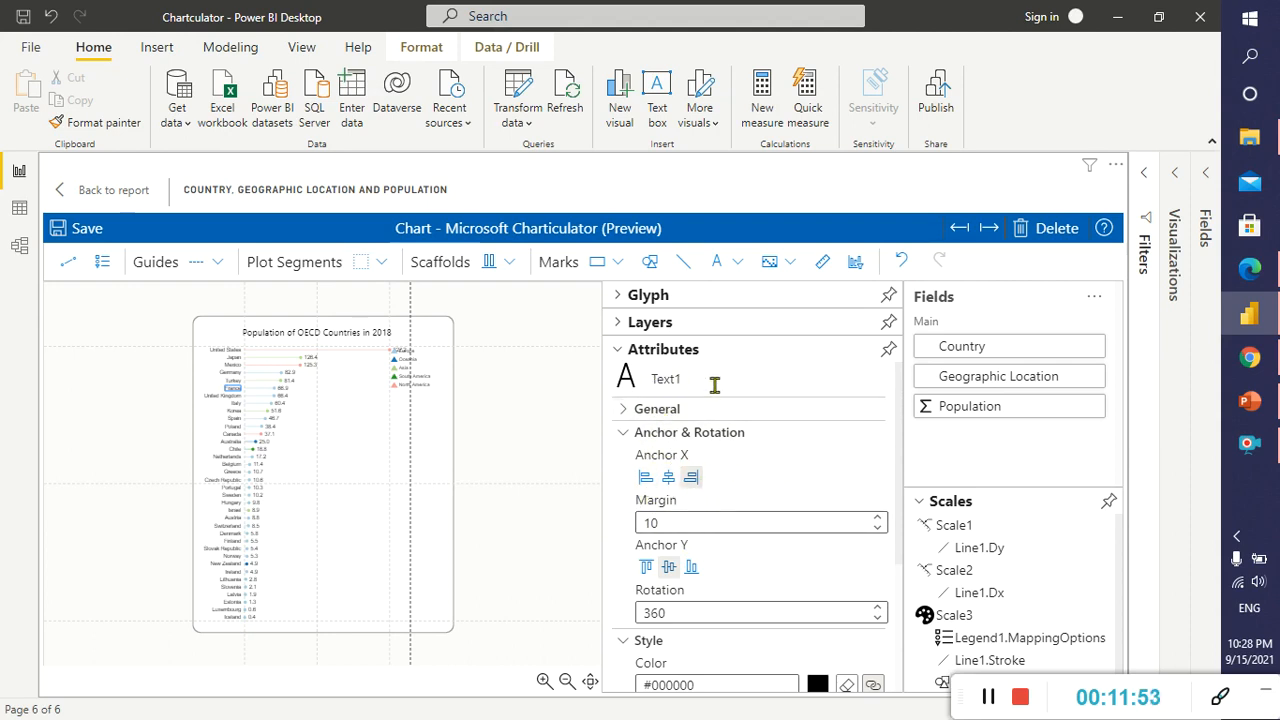
left_click(616, 362)
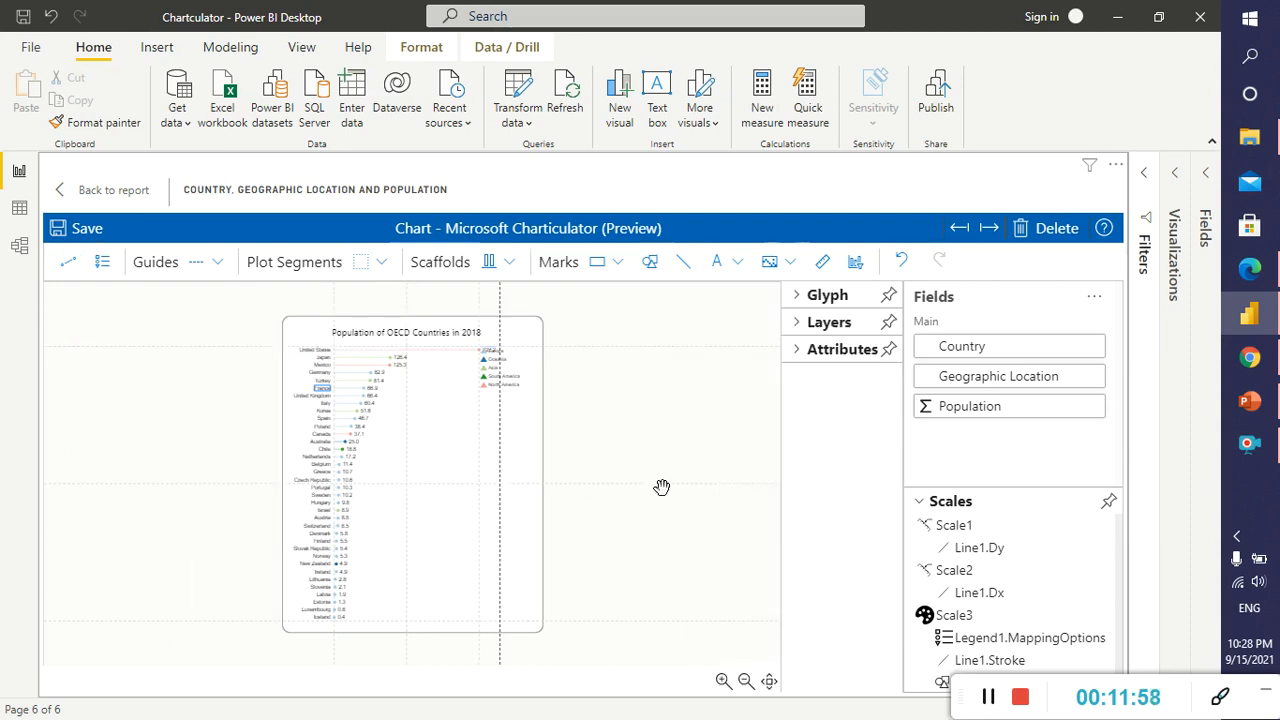
Save the edited lollipop chart and return to the report page.
left_click(70, 228)
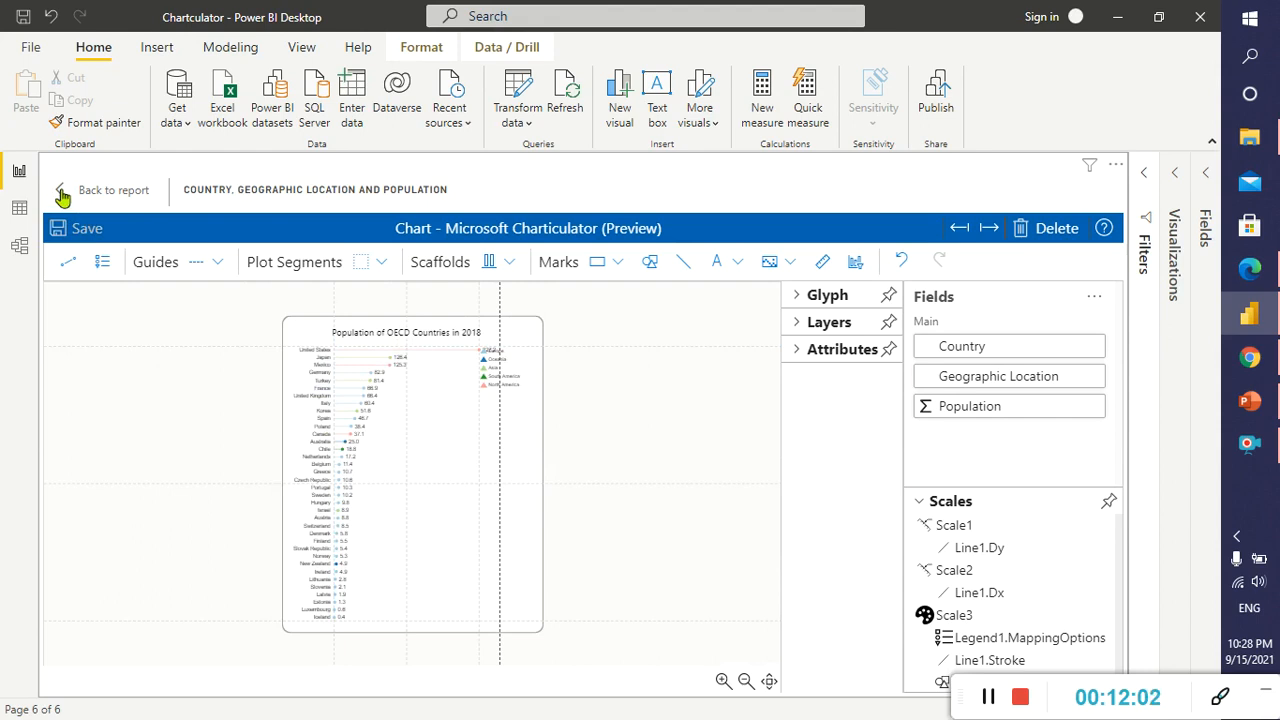
left_click(62, 192)
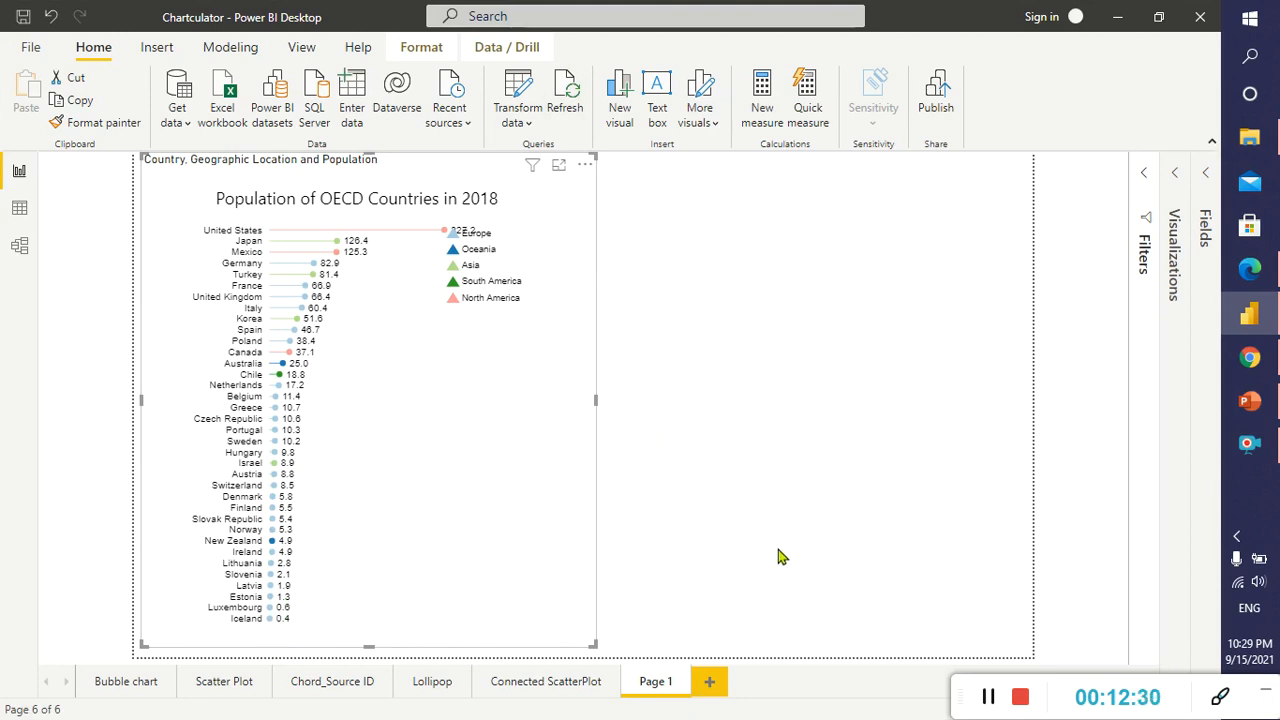
Switch to the Charticulator Chart Templates page in Microsoft Edge and compare the report's lollipop chart with the gallery.
left_click(1251, 272)
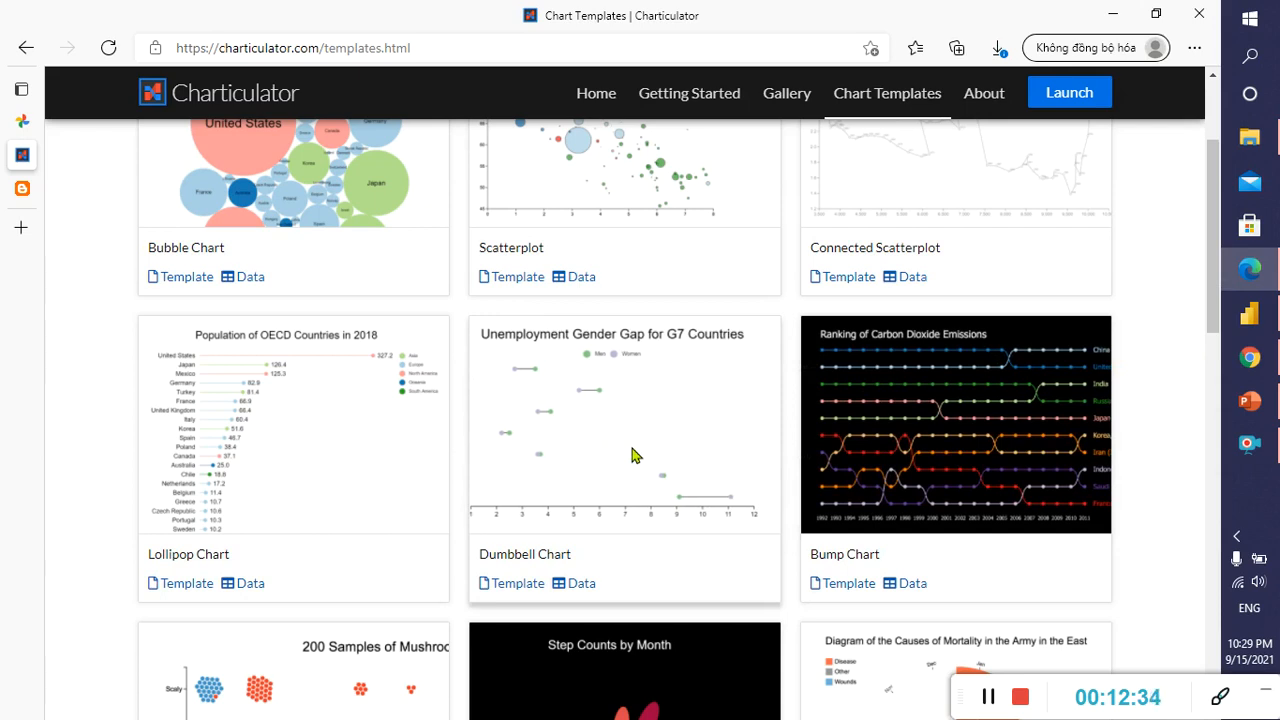
left_click(1250, 315)
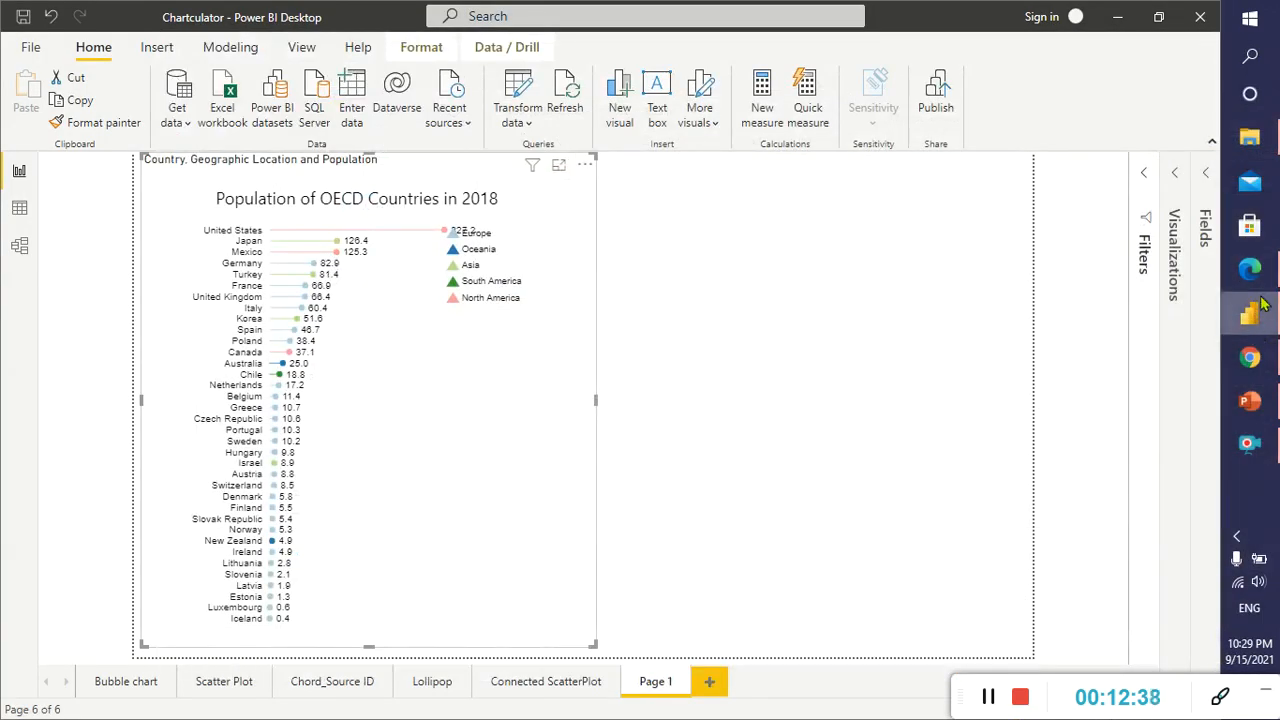
left_click(1250, 270)
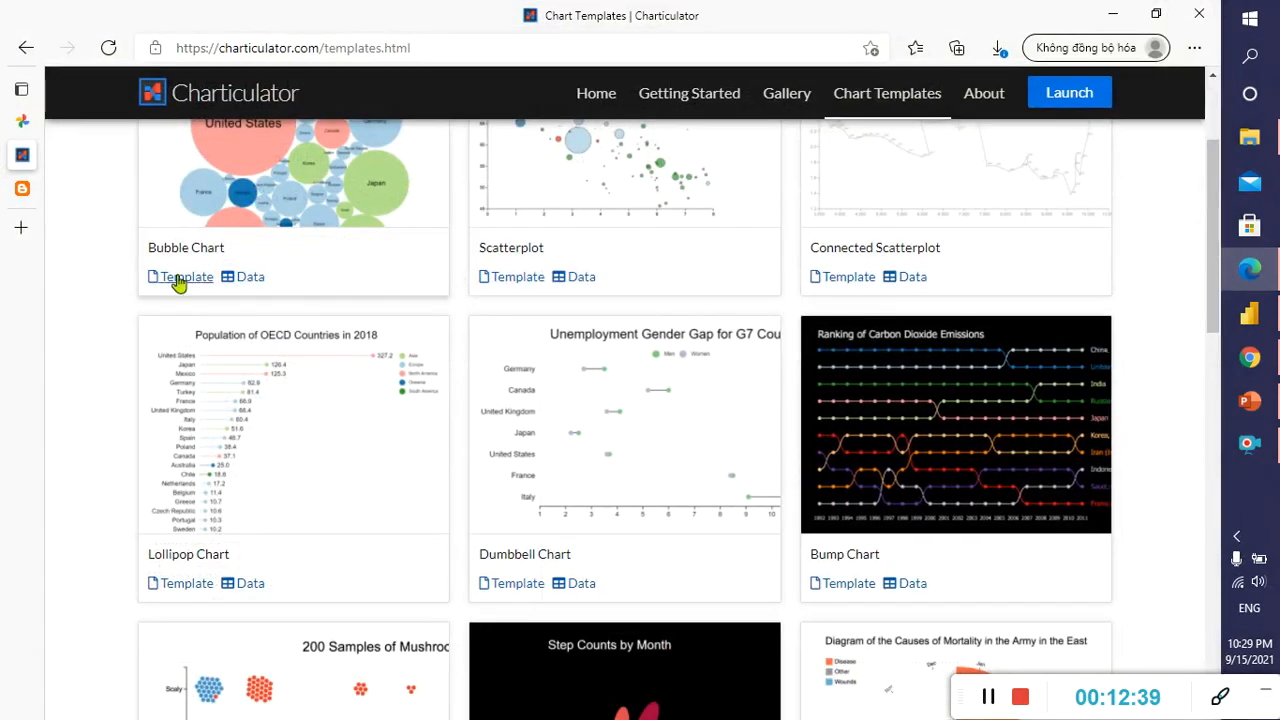
Open the Lollipop Chart blog article and compare its 1952 and 1977 two-point chart with the population chart in Power BI Desktop.
left_click(22, 188)
scroll(523, 429, "down", 3)
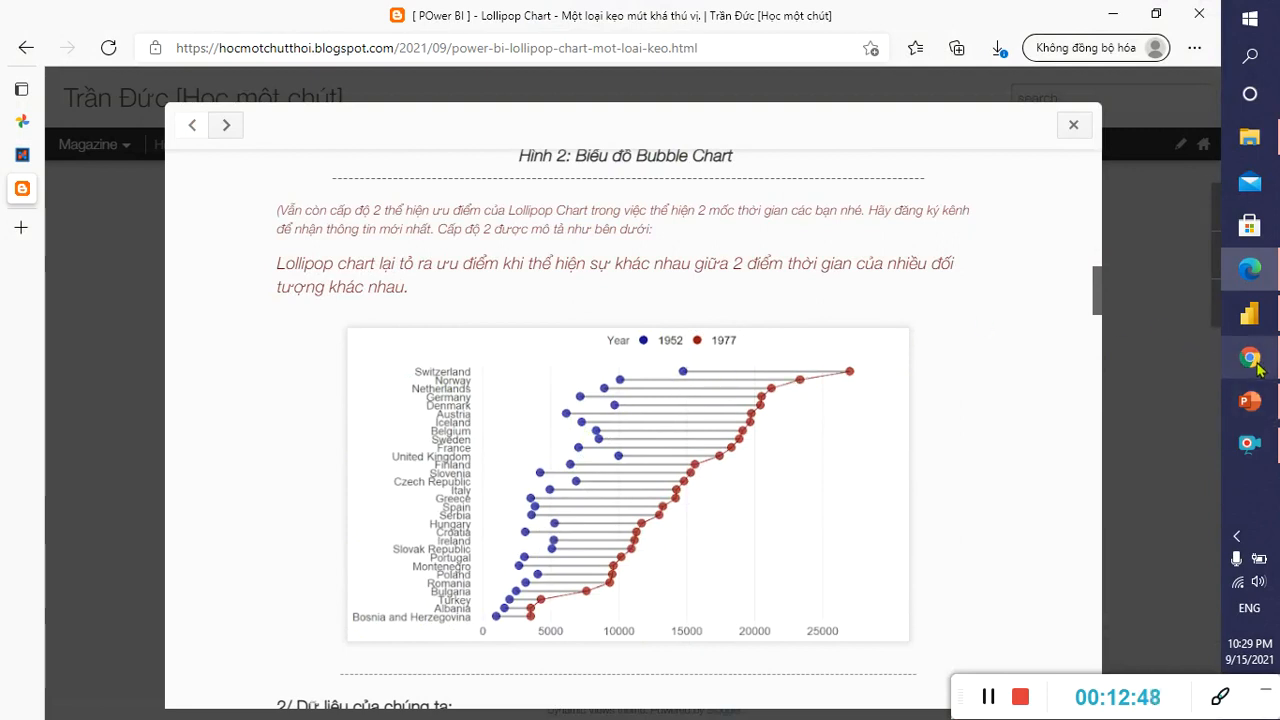
left_click(1262, 271)
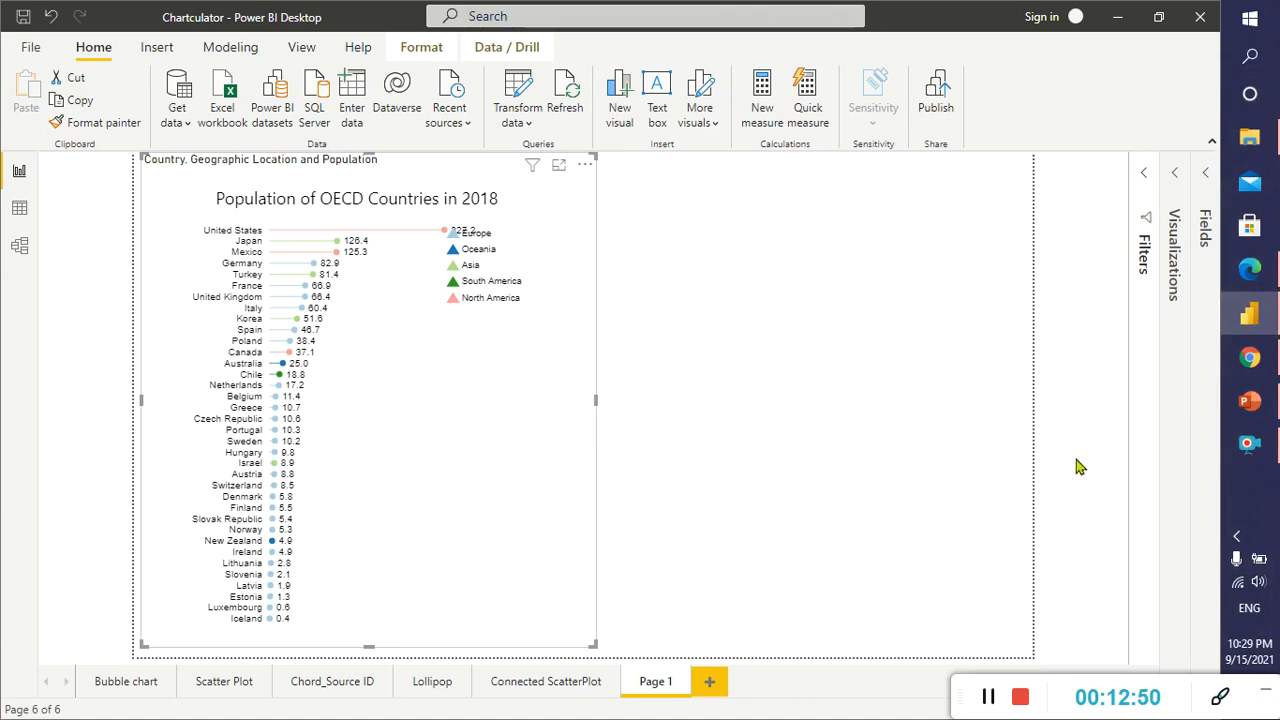
key("alt+Tab")
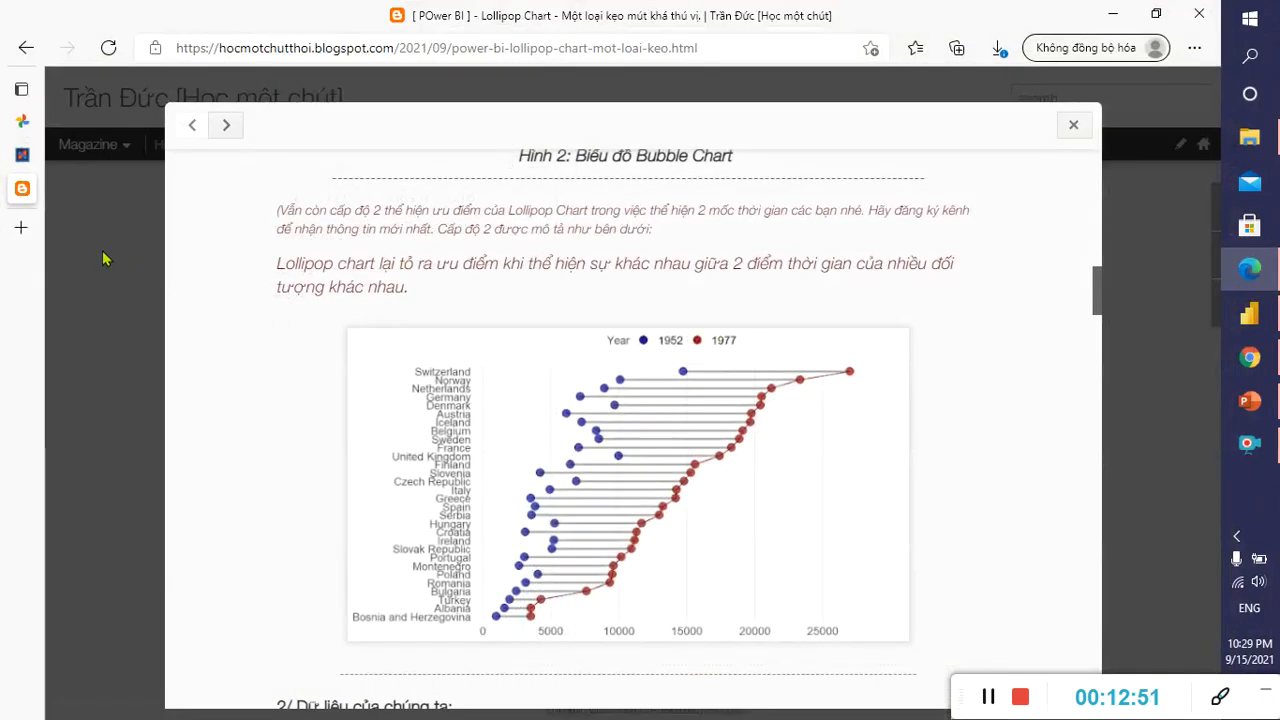
Return to the Charticulator Chart Templates page and browse the gallery through to the Waffle Chart and back to the Lollipop Chart.
left_click(22, 154)
scroll(691, 400, "down", 2)
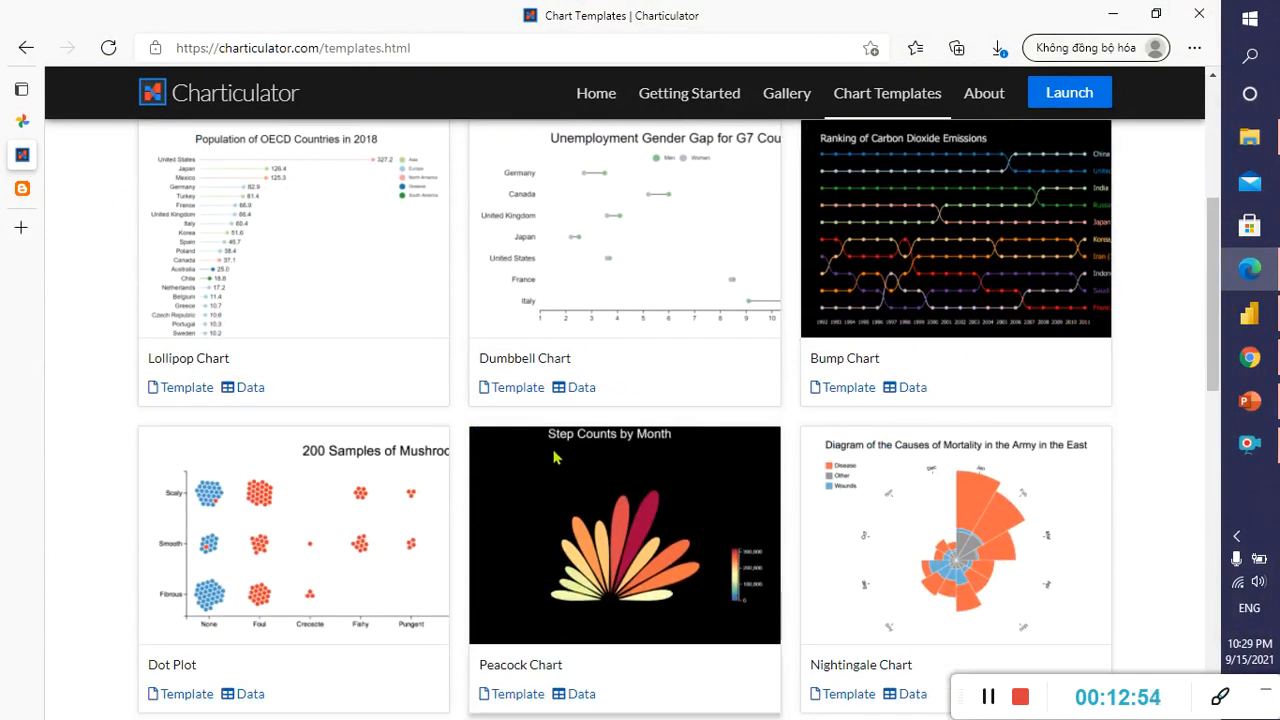
scroll(624, 505, "down", 2)
scroll(778, 508, "down", 2)
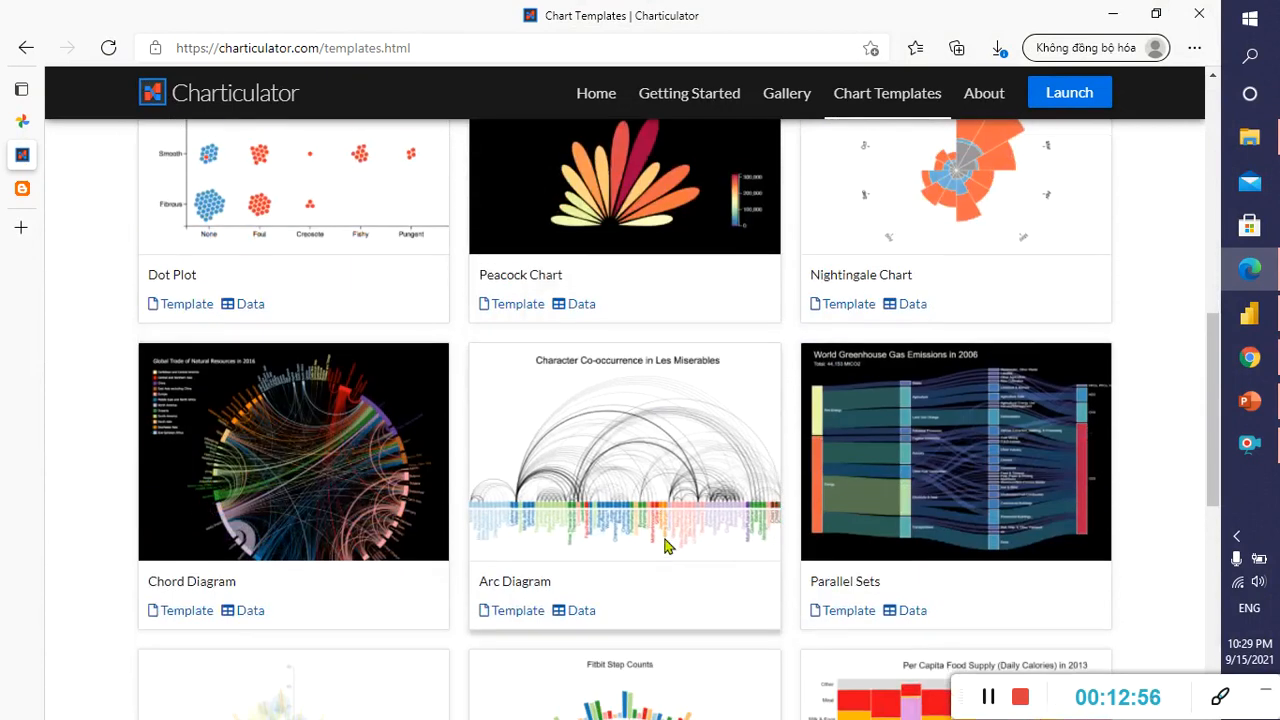
scroll(800, 530, "down", 2)
scroll(798, 545, "down", 5)
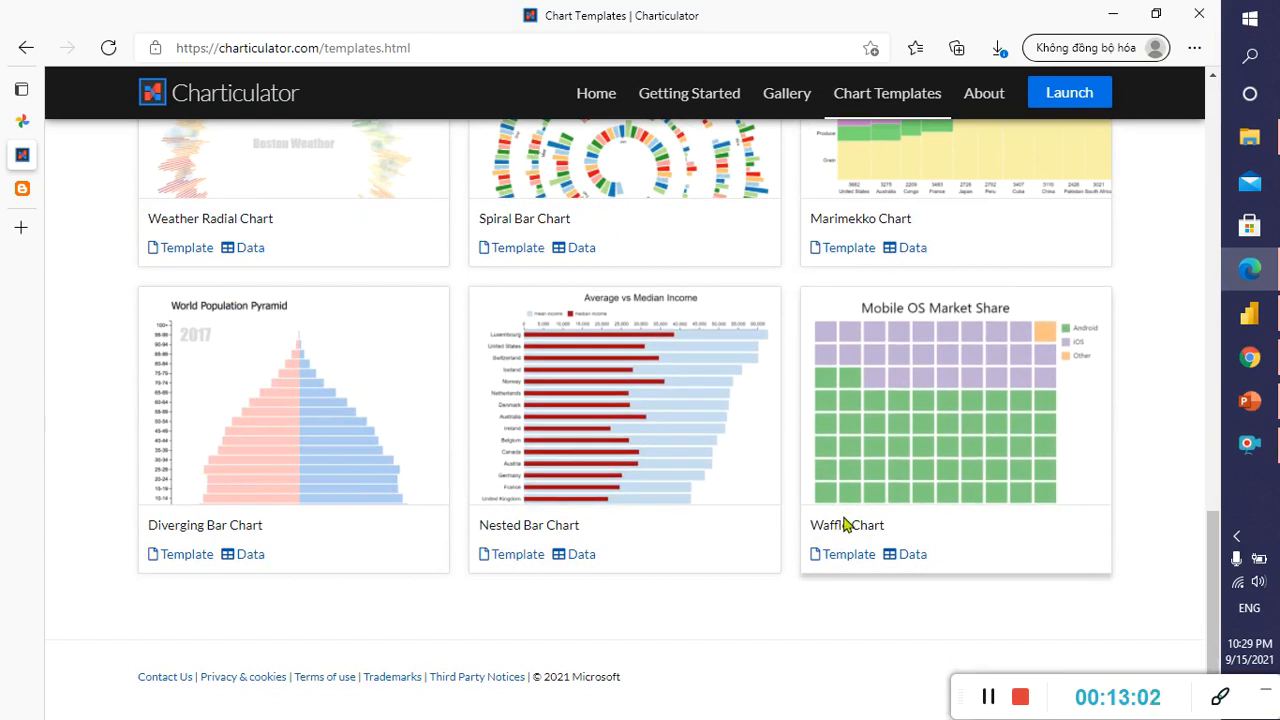
scroll(845, 524, "up", 2)
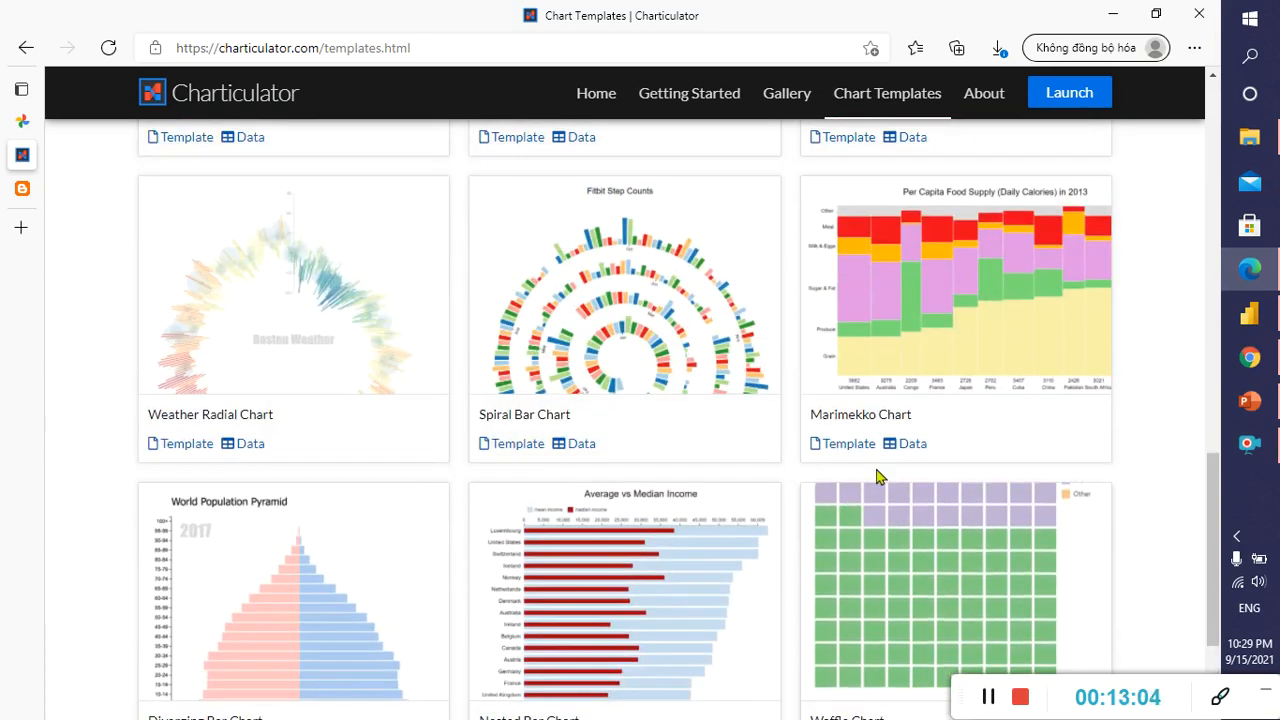
scroll(1212, 495, "up", 2)
scroll(1212, 495, "up", 8)
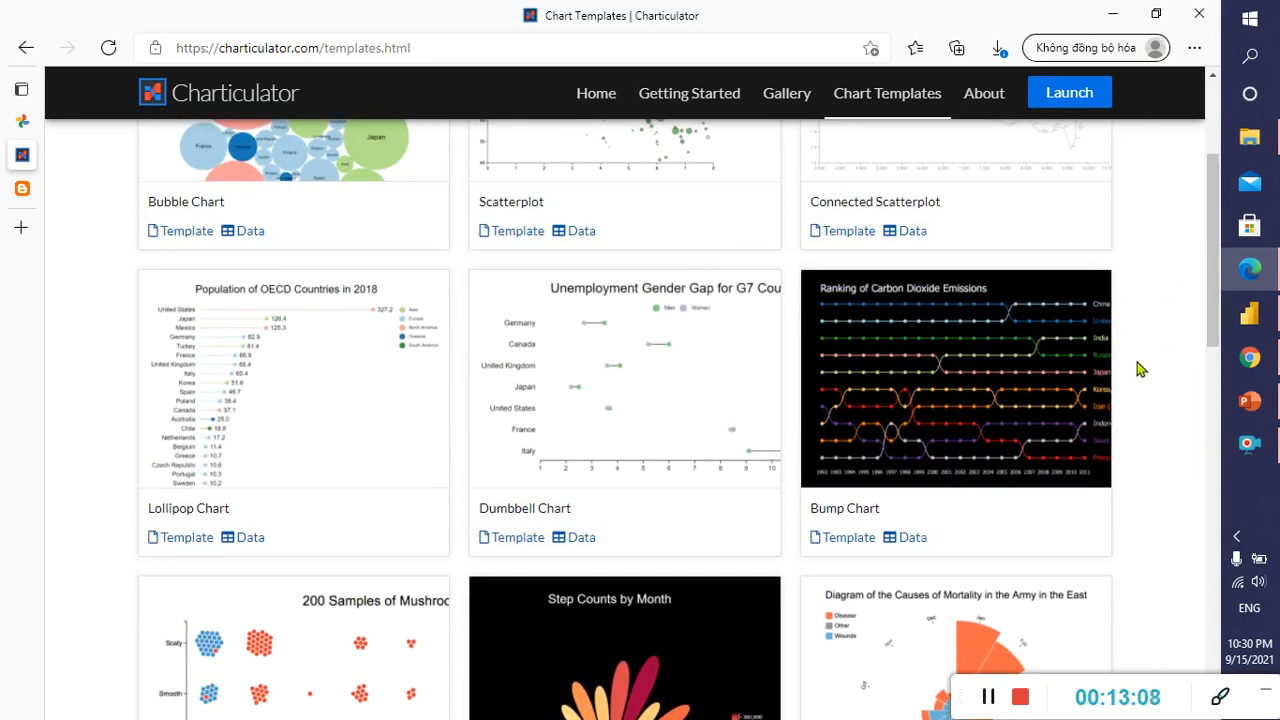